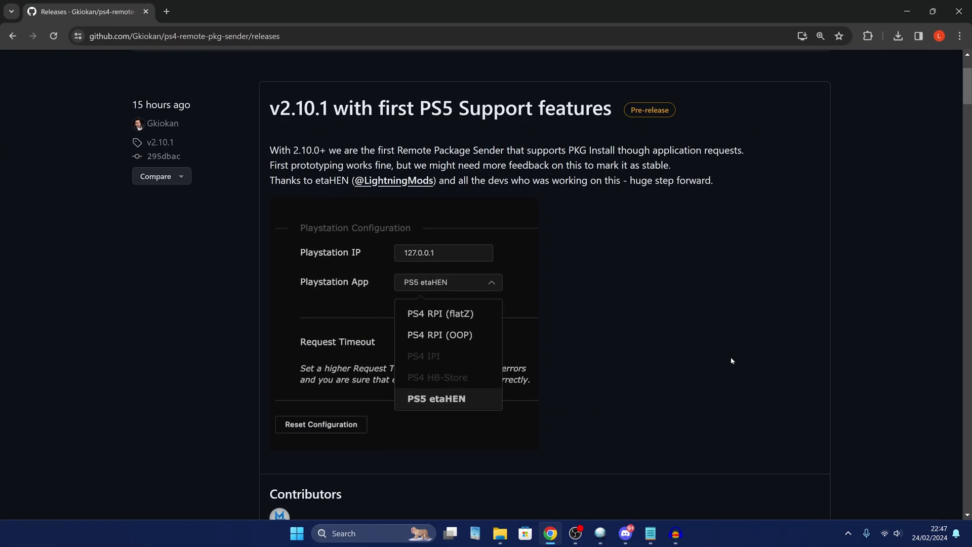
Examine the v2.10.1 release notes and its downloadable assets, focusing on PS4.Remote.PKG.Sender.V2.exe and the ia32-win zip
{"action": "scroll", "coordinate": [604, 304], "scroll_direction": "up", "scroll_amount": 2}
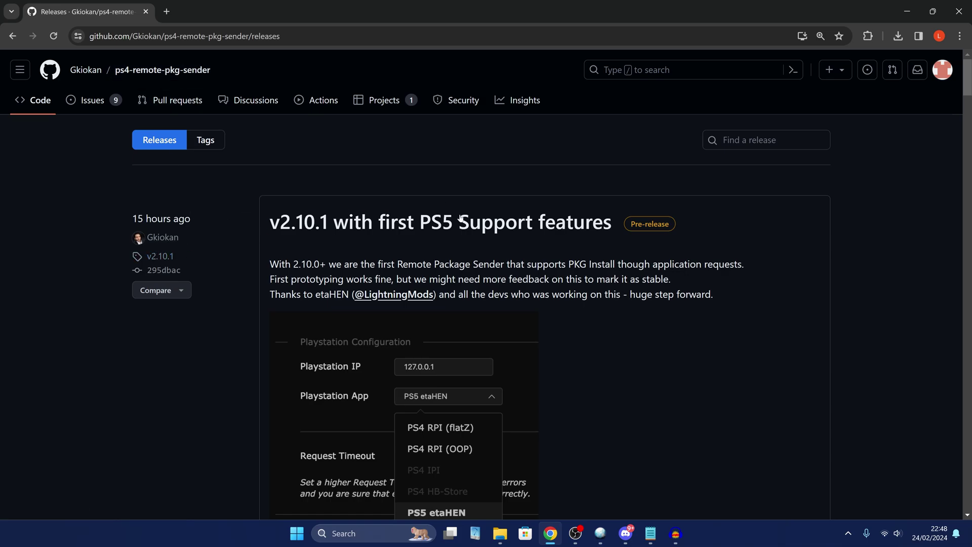
{"action": "scroll", "coordinate": [608, 357], "scroll_direction": "down", "scroll_amount": 1}
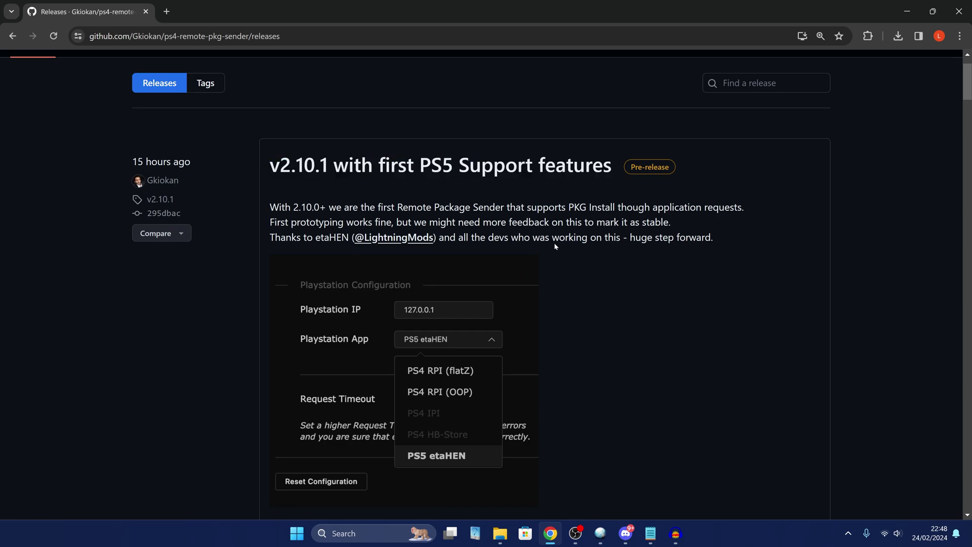
{"action": "scroll", "coordinate": [583, 324], "scroll_direction": "down", "scroll_amount": 5}
{"action": "scroll", "coordinate": [596, 348], "scroll_direction": "down", "scroll_amount": 1}
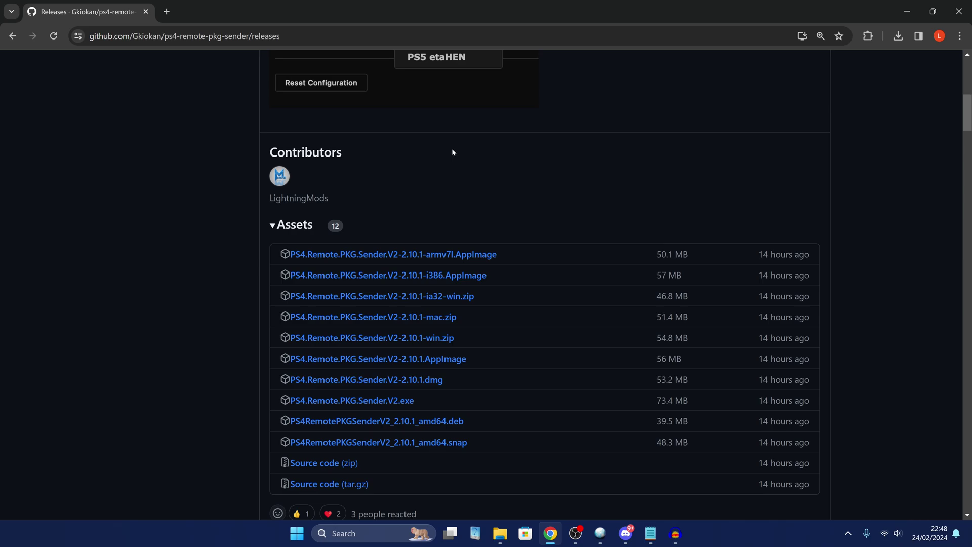
{"action": "scroll", "coordinate": [487, 213], "scroll_direction": "down", "scroll_amount": 1}
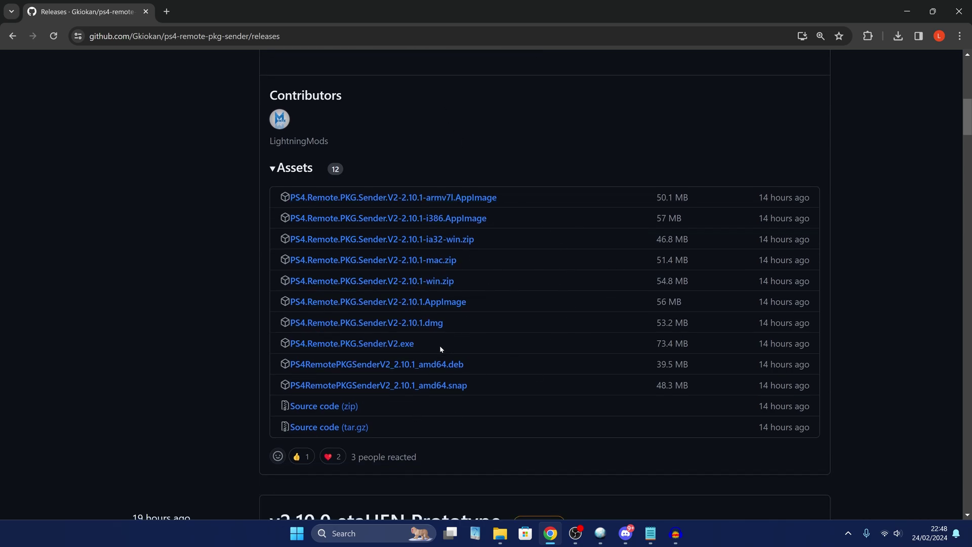
{"action": "left_click_drag", "start_coordinate": [416, 346], "coordinate": [290, 348]}
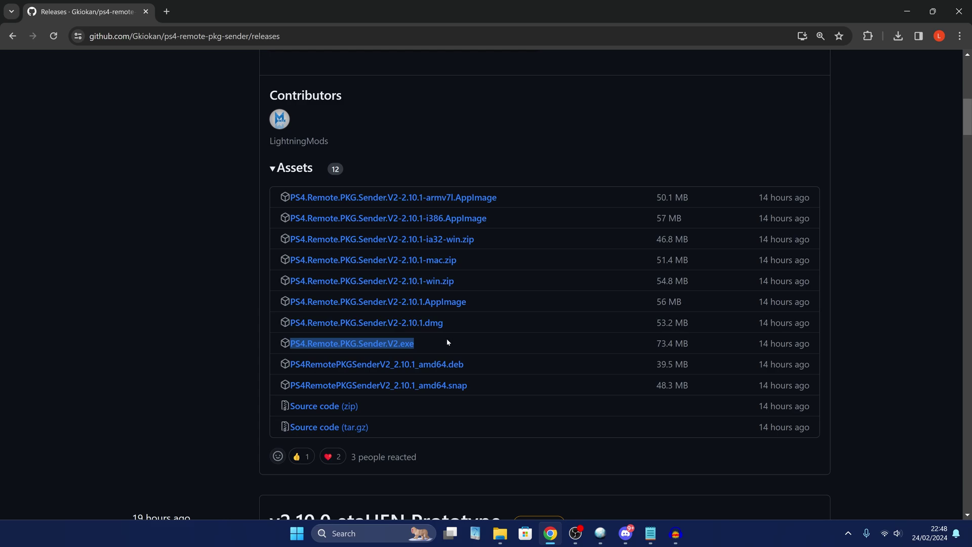
{"action": "left_click_drag", "start_coordinate": [520, 239], "coordinate": [284, 239]}
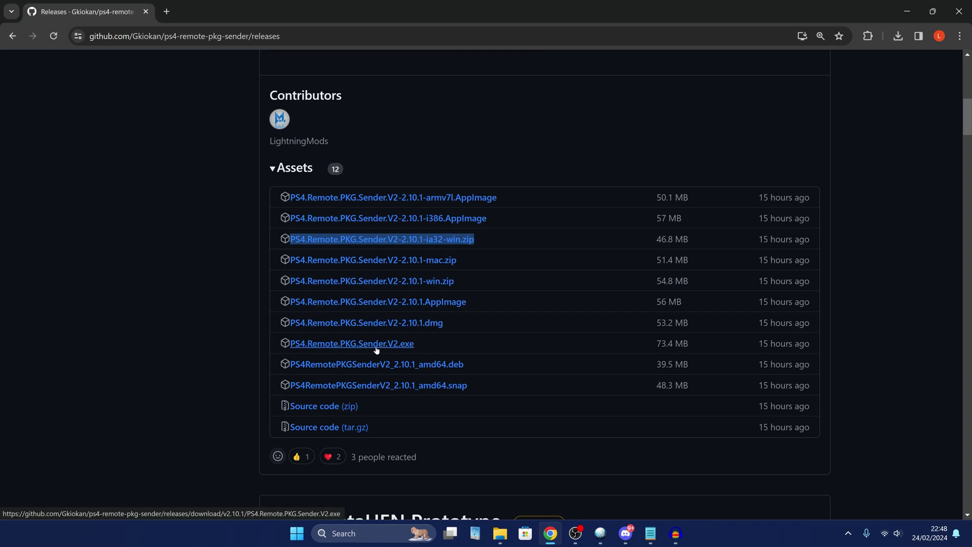
Minimize the browser and launch PS4.Remote.PKG.Sender.V2.exe from the desktop
{"action": "left_click", "coordinate": [916, 6]}
{"action": "left_click", "coordinate": [449, 133]}
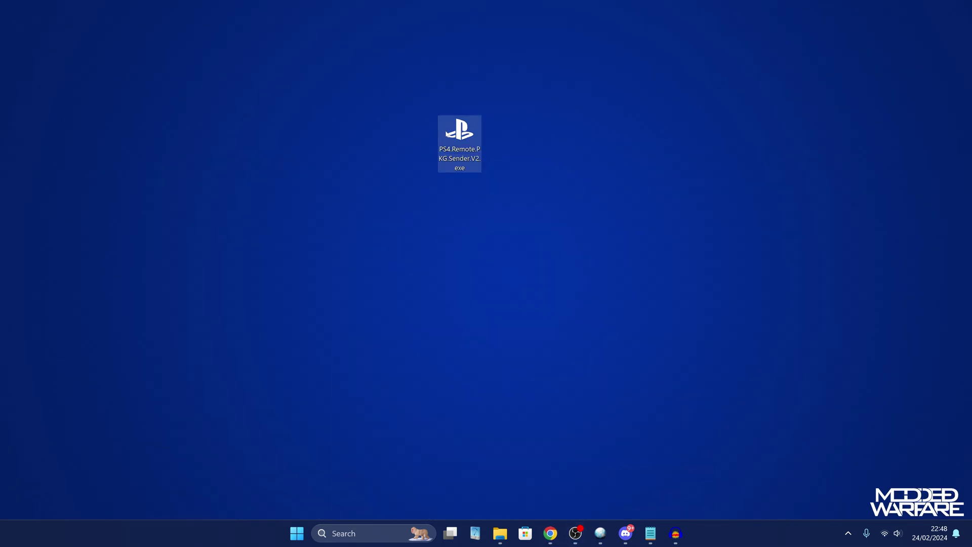
{"action": "double_click", "coordinate": [446, 148]}
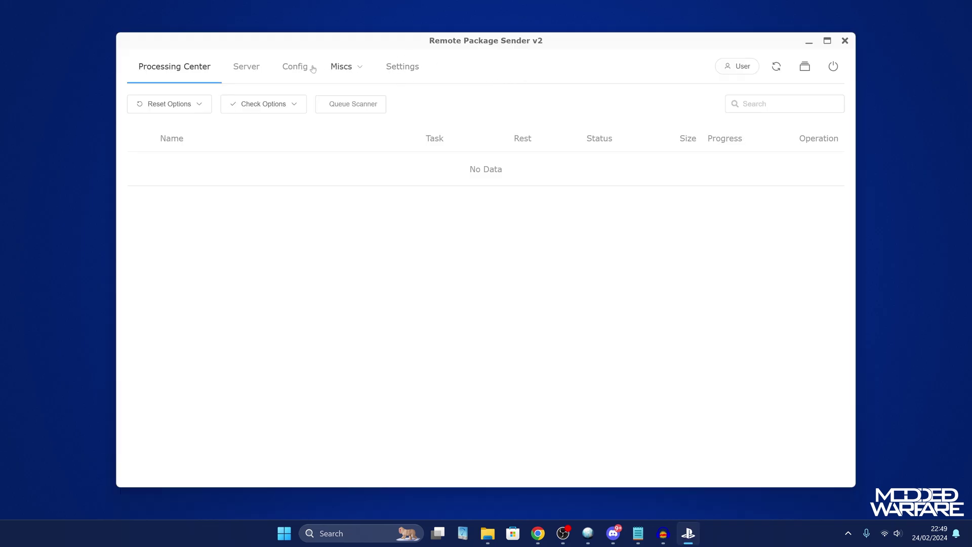
In the local server configuration, set the server IP to WiFi: 192.168.1.143 and keep express as the server app
{"action": "left_click", "coordinate": [297, 68]}
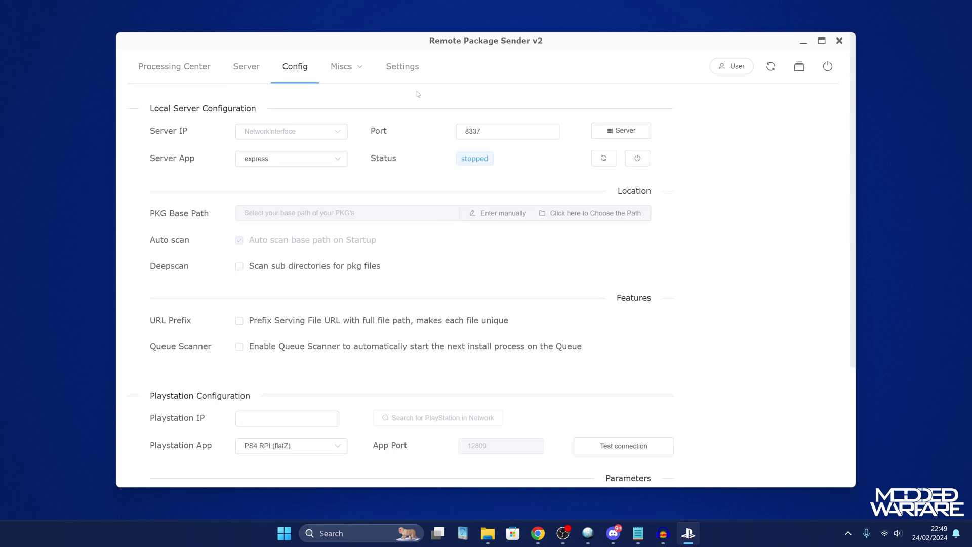
{"action": "left_click", "coordinate": [324, 135]}
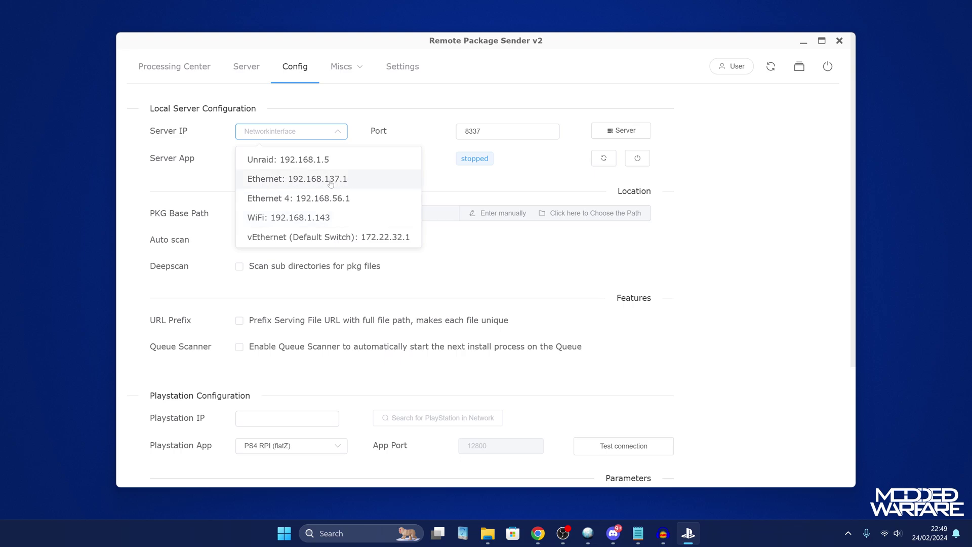
{"action": "left_click", "coordinate": [295, 221]}
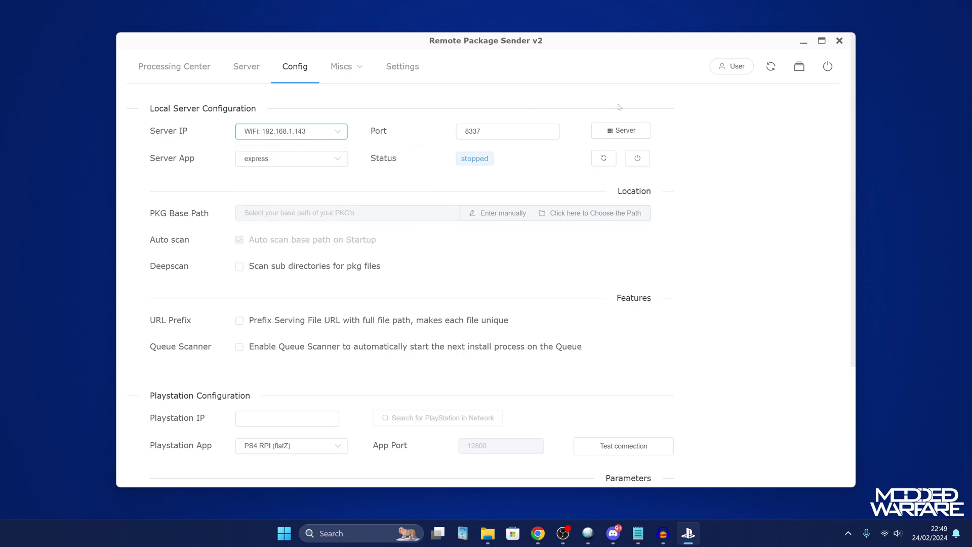
{"action": "left_click", "coordinate": [299, 163]}
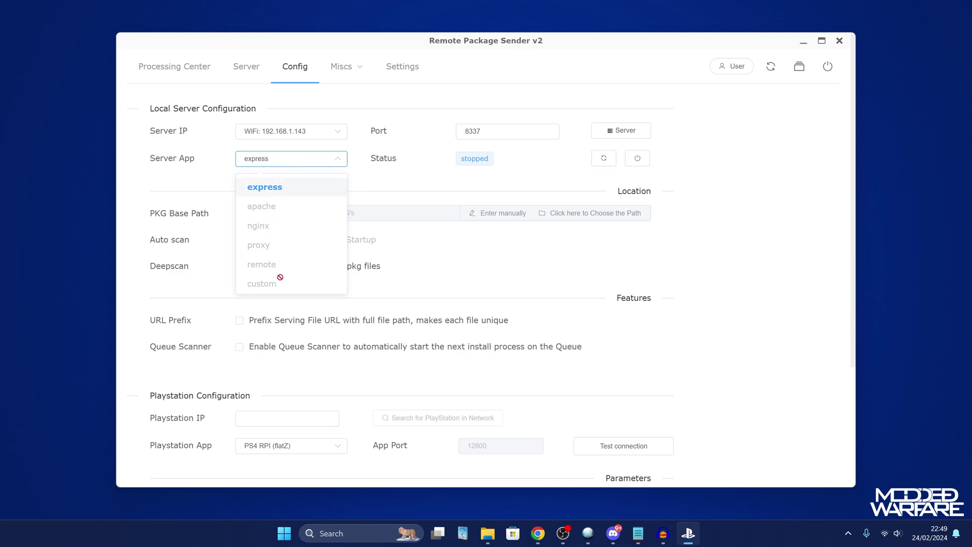
{"action": "left_click", "coordinate": [294, 186]}
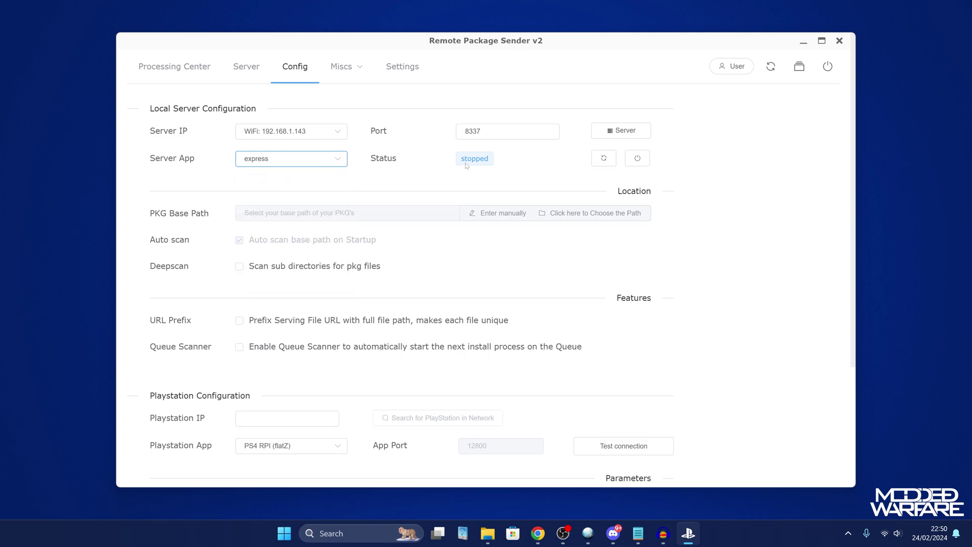
Keep the default server port, start the local server, and check its status
{"action": "left_click", "coordinate": [507, 132]}
{"action": "key", "text": "ctrl+a"}
{"action": "left_click", "coordinate": [578, 155]}
{"action": "left_click", "coordinate": [604, 158]}
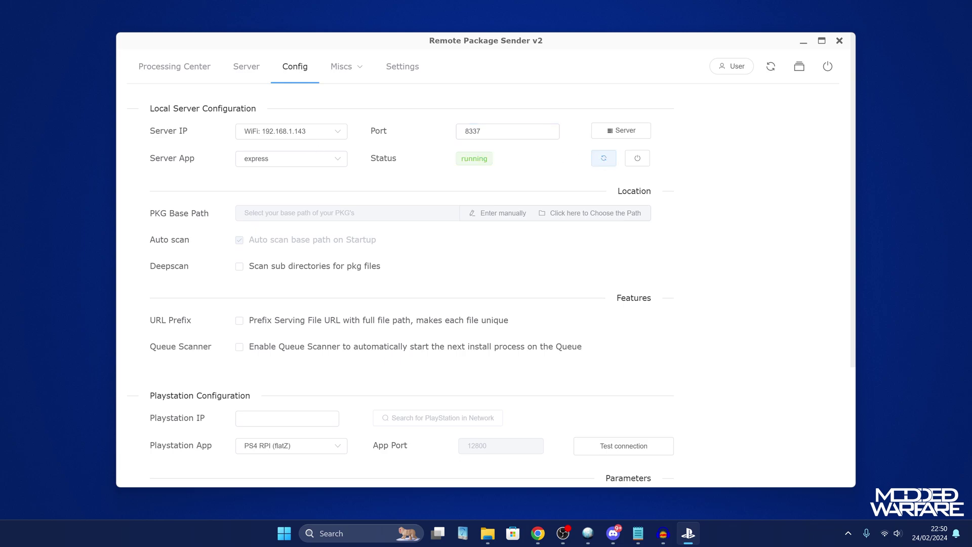
{"action": "left_click_drag", "start_coordinate": [469, 160], "coordinate": [500, 160]}
{"action": "left_click", "coordinate": [519, 167]}
Manually enter Z:\Downloads\JDownloader as the PKG base path
{"action": "left_click_drag", "start_coordinate": [151, 215], "coordinate": [210, 216]}
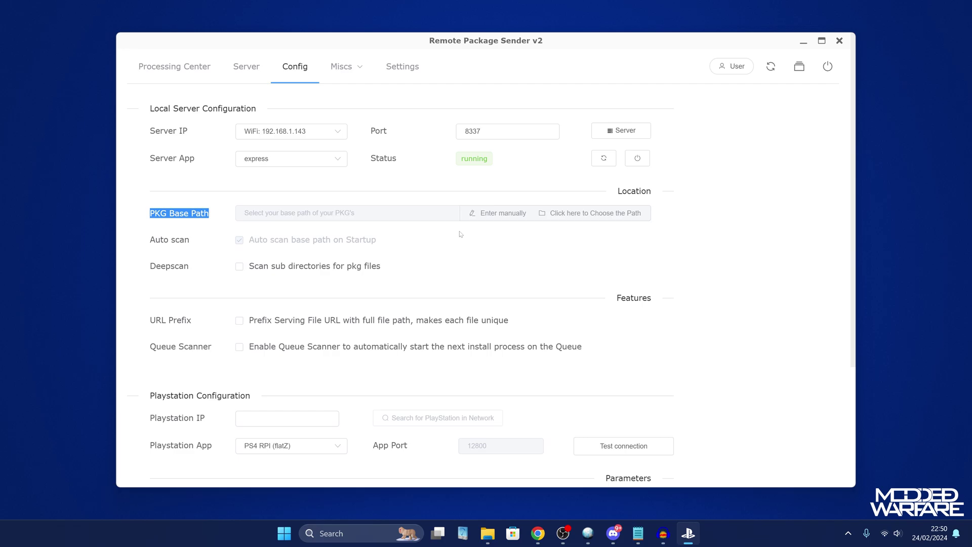
{"action": "left_click", "coordinate": [497, 213]}
{"action": "type", "text": "Z:\\Downloads\\JDownloader"}
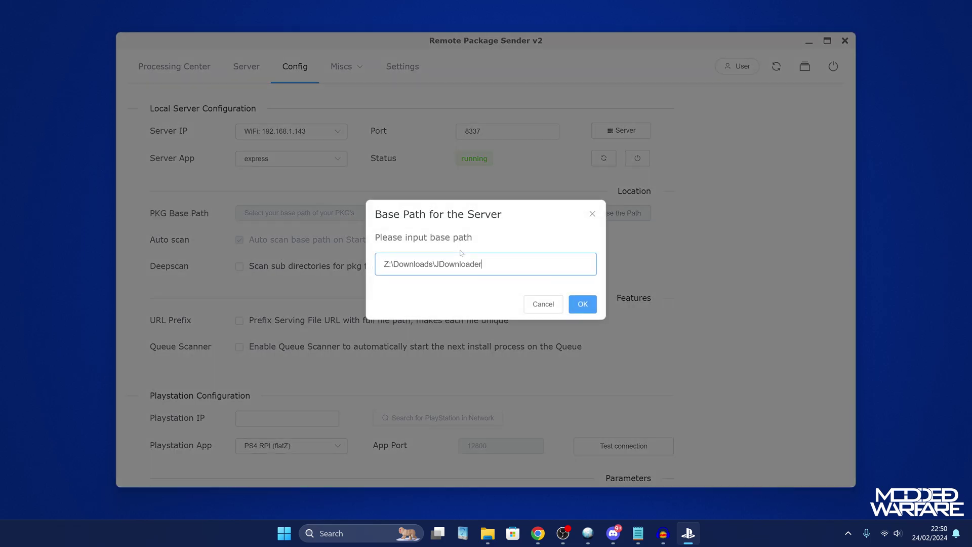
{"action": "key", "text": "ctrl+a"}
{"action": "key", "text": "Right"}
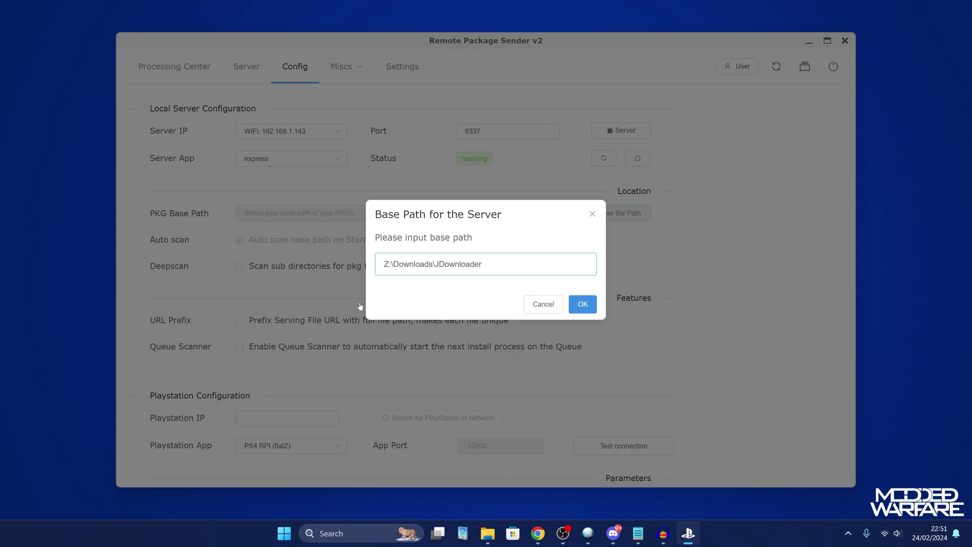
{"action": "key", "text": "Return"}
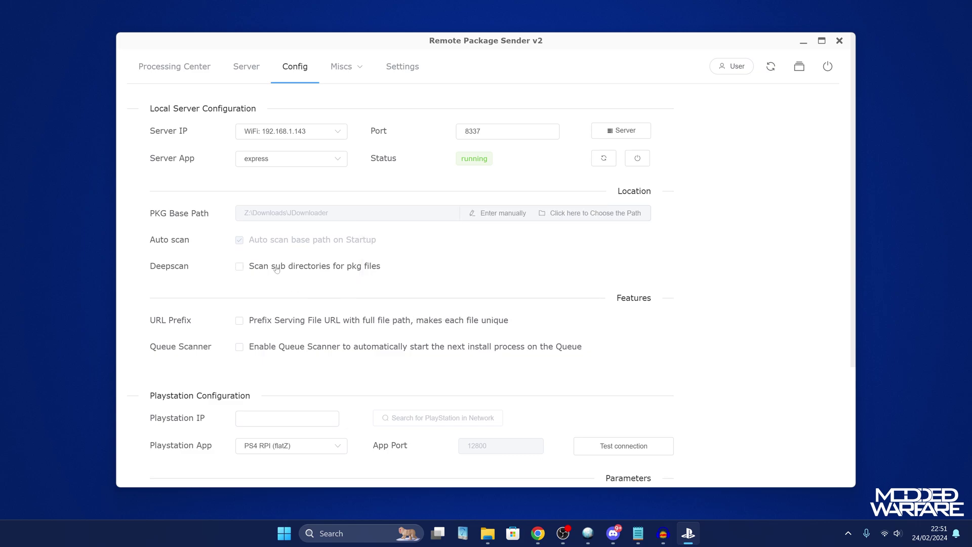
Enable scanning of subdirectories for pkg files and enable the Queue Scanner
{"action": "left_click", "coordinate": [245, 270]}
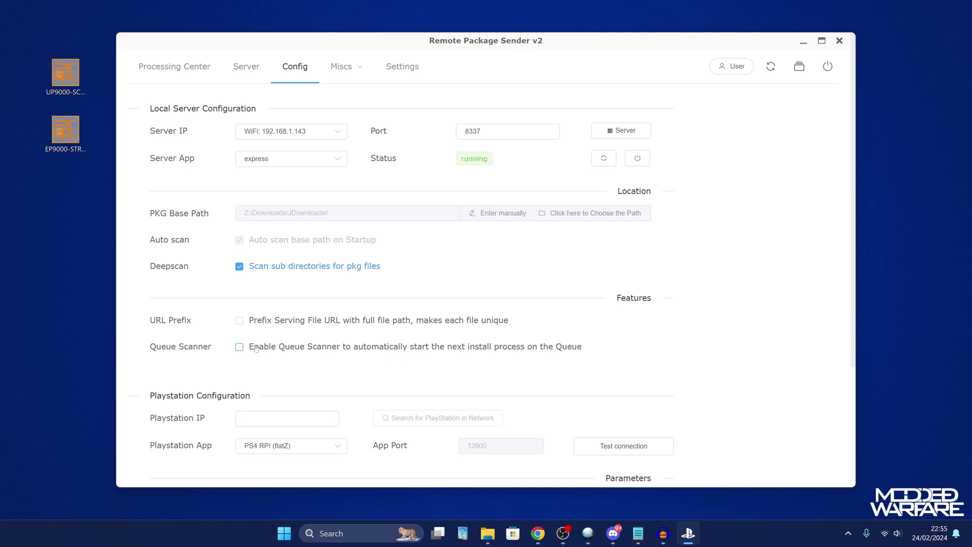
{"action": "left_click", "coordinate": [293, 347]}
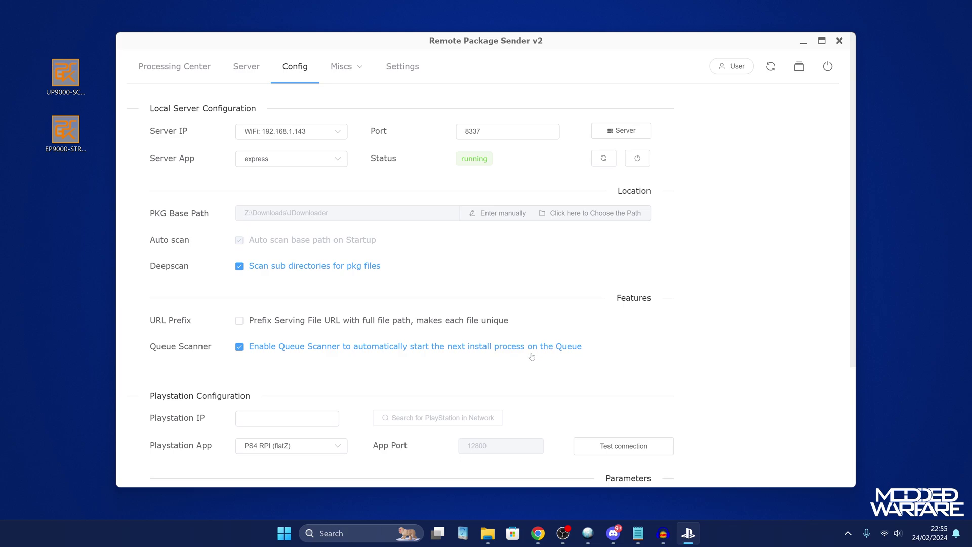
Set the PlayStation IP to 192.168.137.137 with PS5 etaHEN as the PlayStation app, and test the connection
{"action": "scroll", "coordinate": [212, 376], "scroll_direction": "down", "scroll_amount": 3}
{"action": "left_click", "coordinate": [287, 304]}
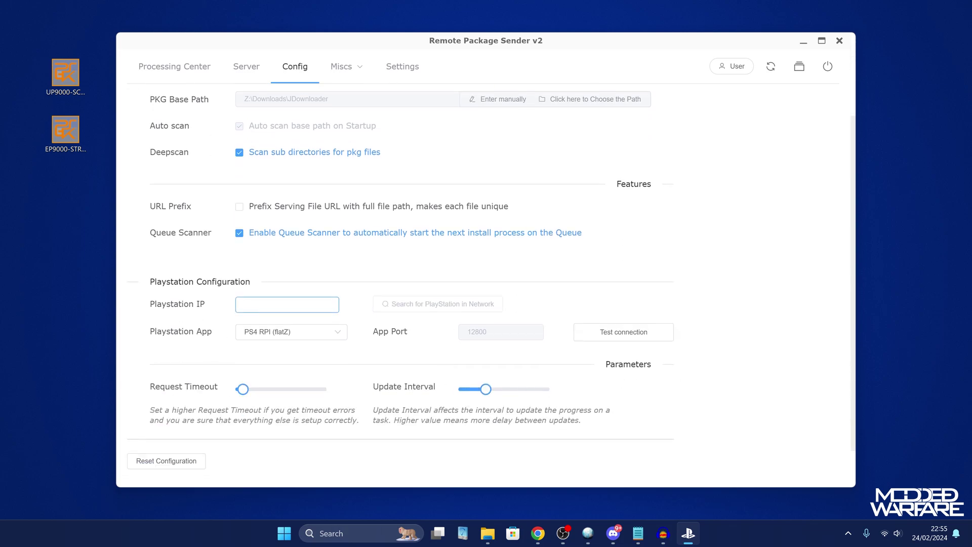
{"action": "type", "text": "192.168.137.137"}
{"action": "key", "text": "ctrl+a"}
{"action": "left_click", "coordinate": [303, 337]}
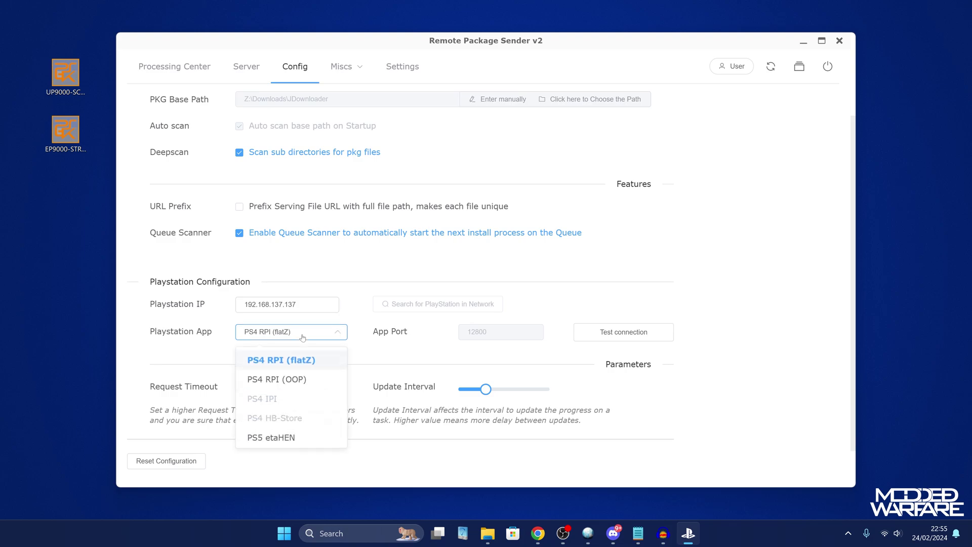
{"action": "left_click", "coordinate": [298, 440]}
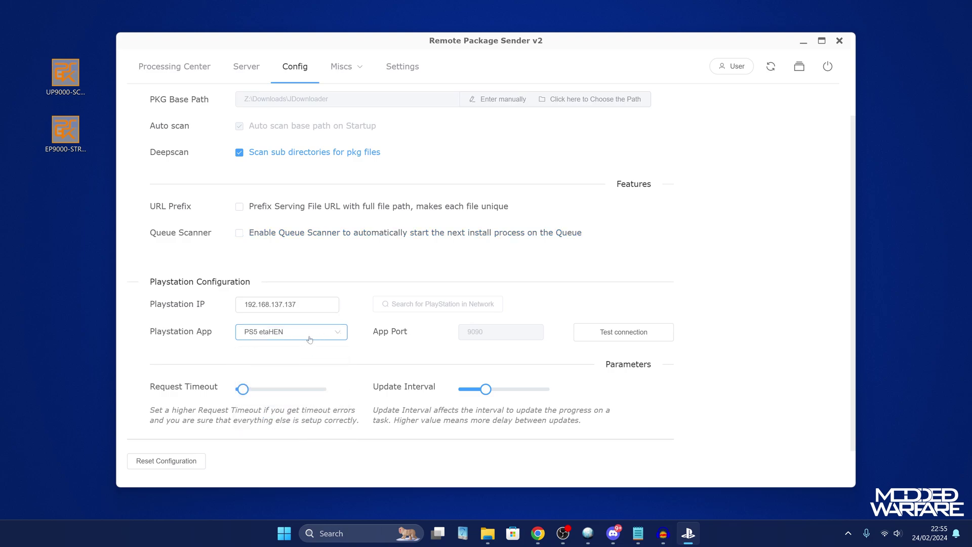
{"action": "left_click", "coordinate": [624, 332]}
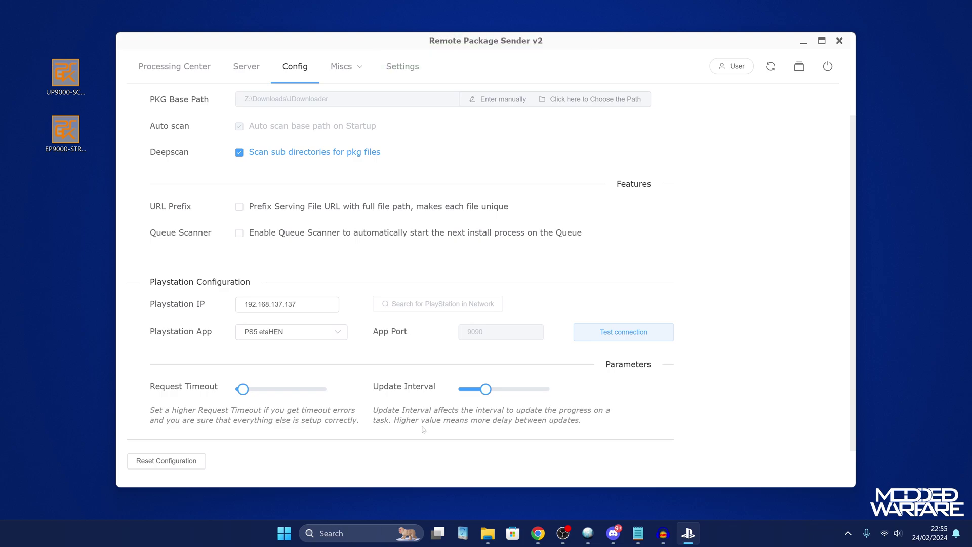
Try the maximum Request Timeout and Update Interval, and lower both again
{"action": "mouse_move", "coordinate": [244, 393]}
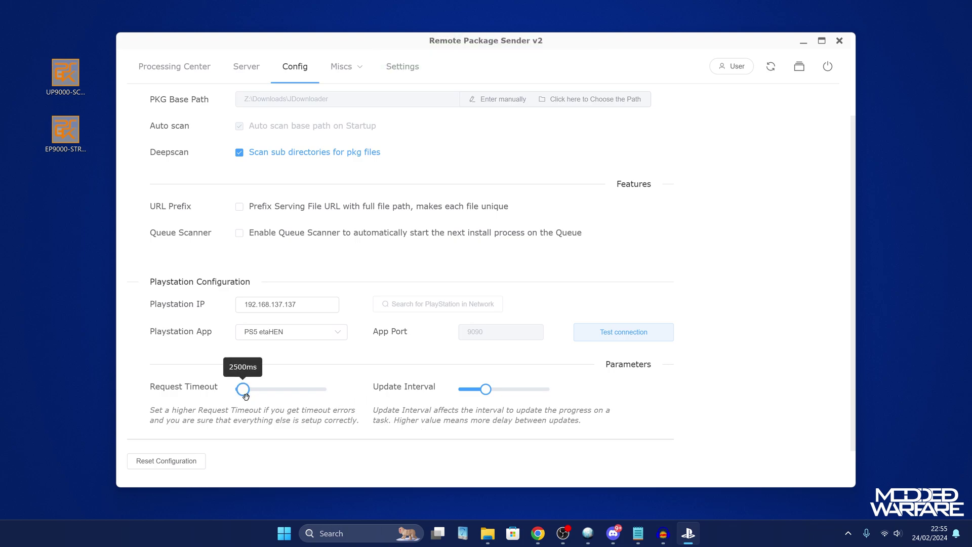
{"action": "left_click_drag", "start_coordinate": [246, 395], "coordinate": [349, 389]}
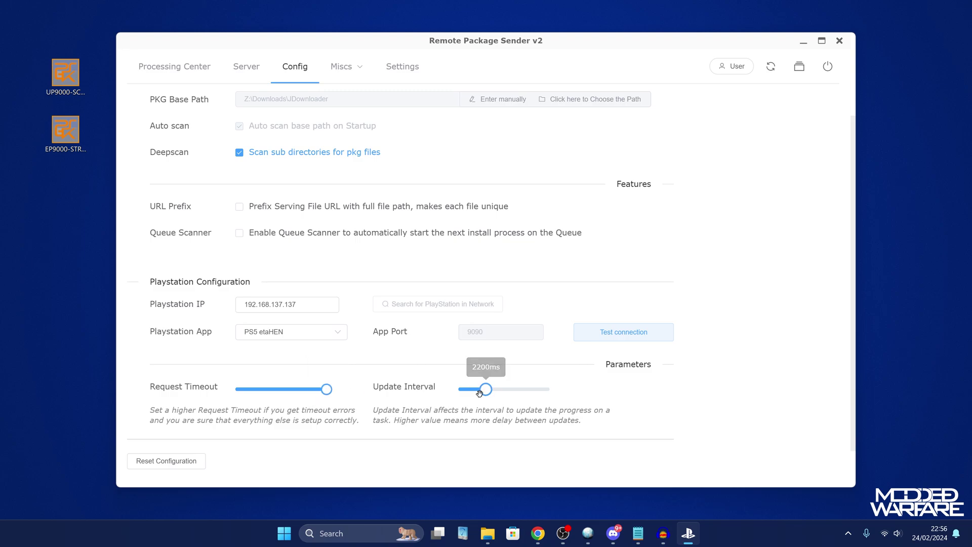
{"action": "left_click_drag", "start_coordinate": [486, 389], "coordinate": [549, 389]}
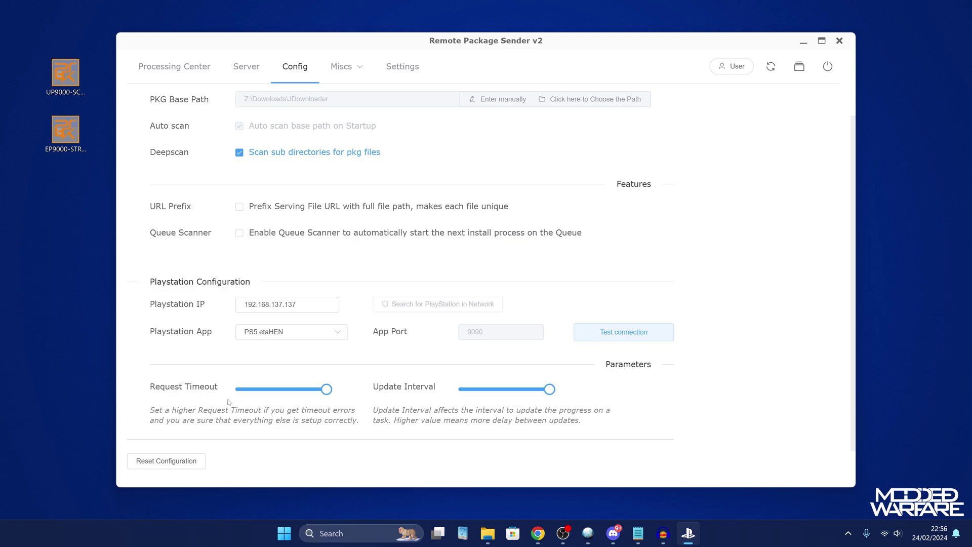
{"action": "left_click_drag", "start_coordinate": [326, 399], "coordinate": [243, 397]}
{"action": "left_click_drag", "start_coordinate": [547, 394], "coordinate": [492, 398]}
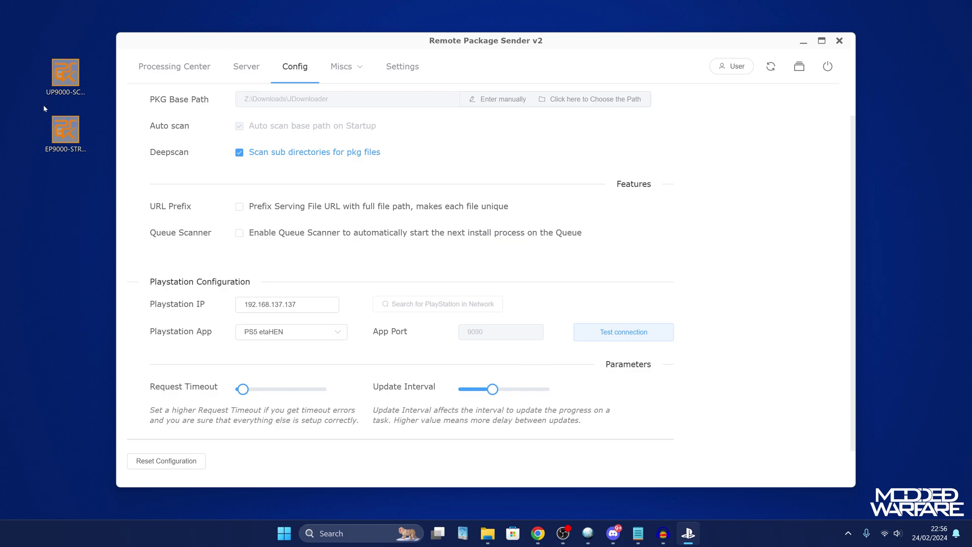
Add the two desktop pkg files, UP9000-SCUS94426 and EP9000-STRN33320, to the server's dragged files
{"action": "left_click", "coordinate": [238, 67]}
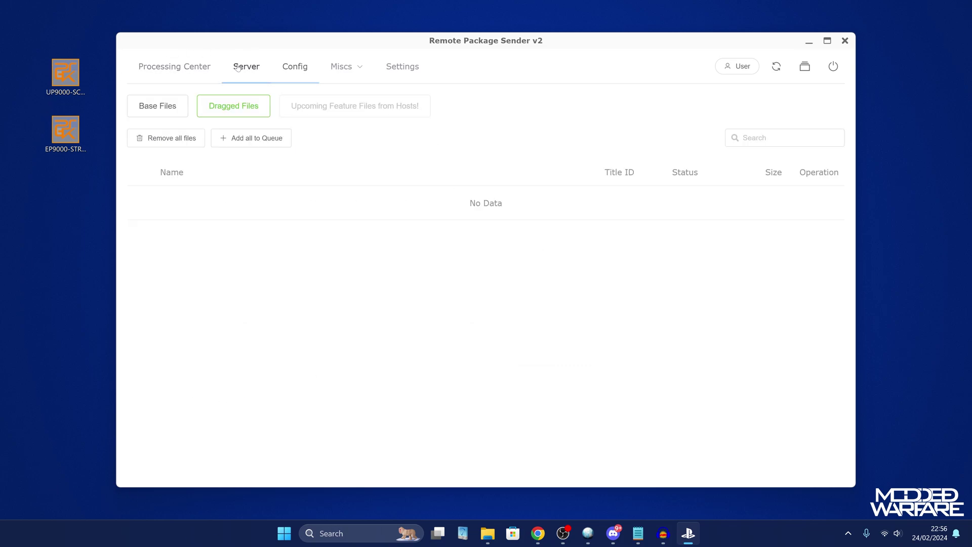
{"action": "left_click_drag", "start_coordinate": [453, 38], "coordinate": [471, 48]}
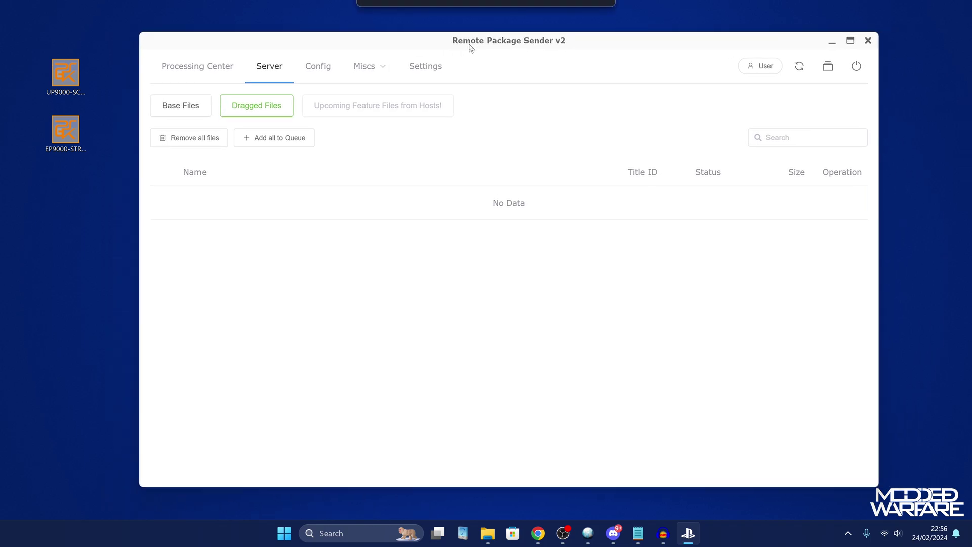
{"action": "left_click_drag", "start_coordinate": [33, 241], "coordinate": [94, 45]}
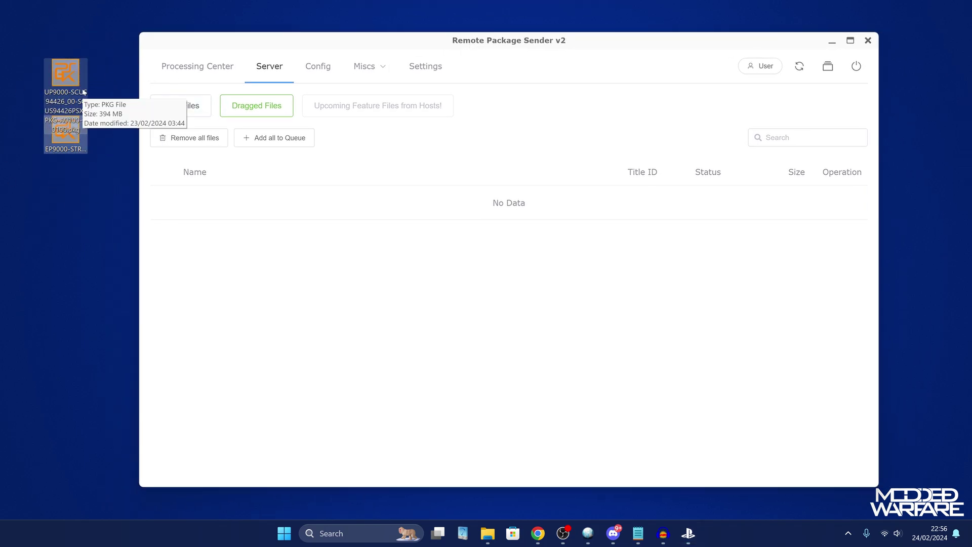
{"action": "left_click_drag", "start_coordinate": [76, 93], "coordinate": [419, 269]}
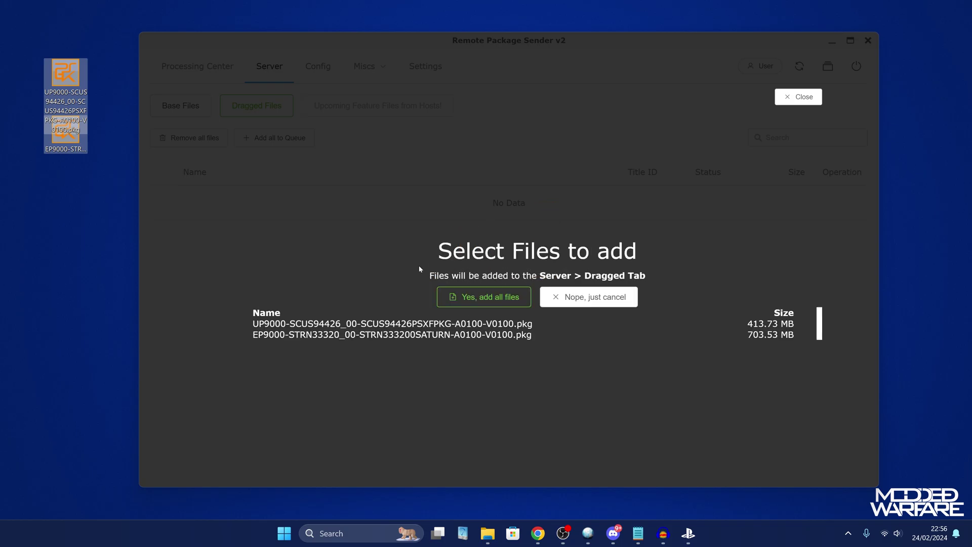
{"action": "left_click", "coordinate": [486, 300]}
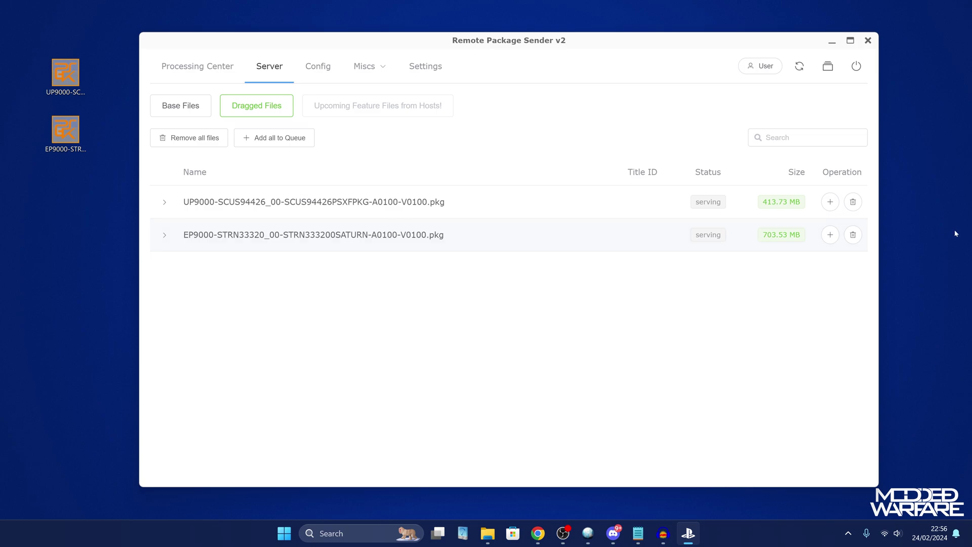
Add all dragged files to the queue and show them in the Processing Center
{"action": "left_click", "coordinate": [280, 140]}
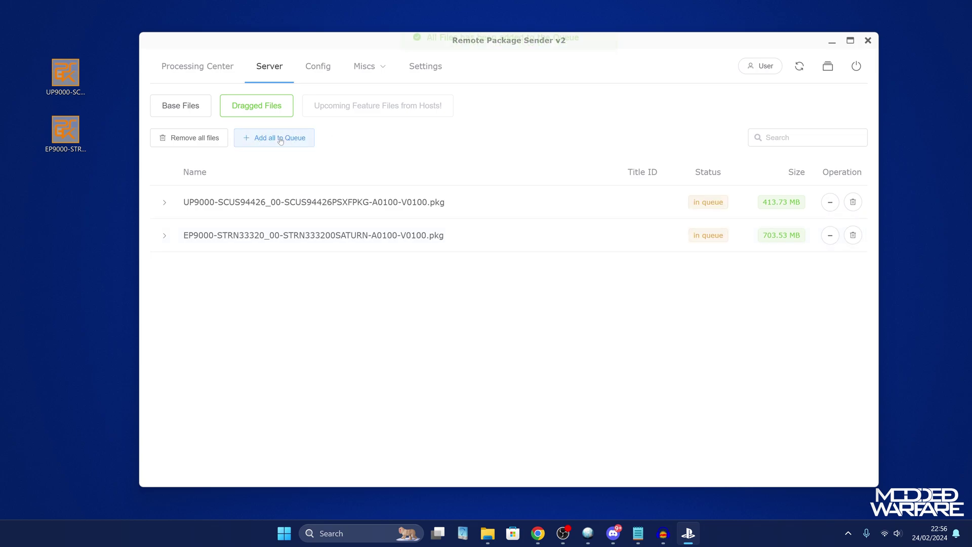
{"action": "left_click", "coordinate": [177, 68]}
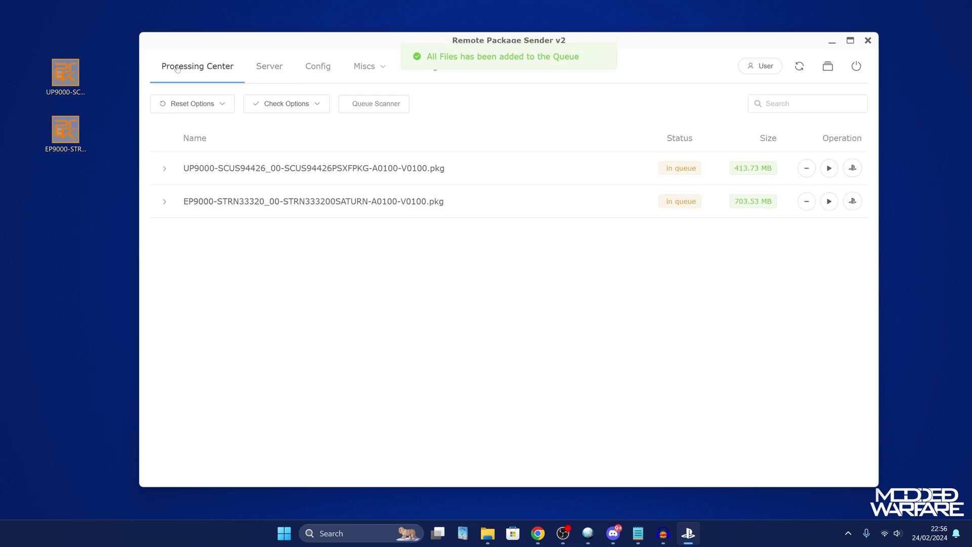
Enable the Queue Scanner, autostart the two queued packages, and check the console's home screen
{"action": "left_click", "coordinate": [376, 105]}
{"action": "left_click", "coordinate": [447, 103]}
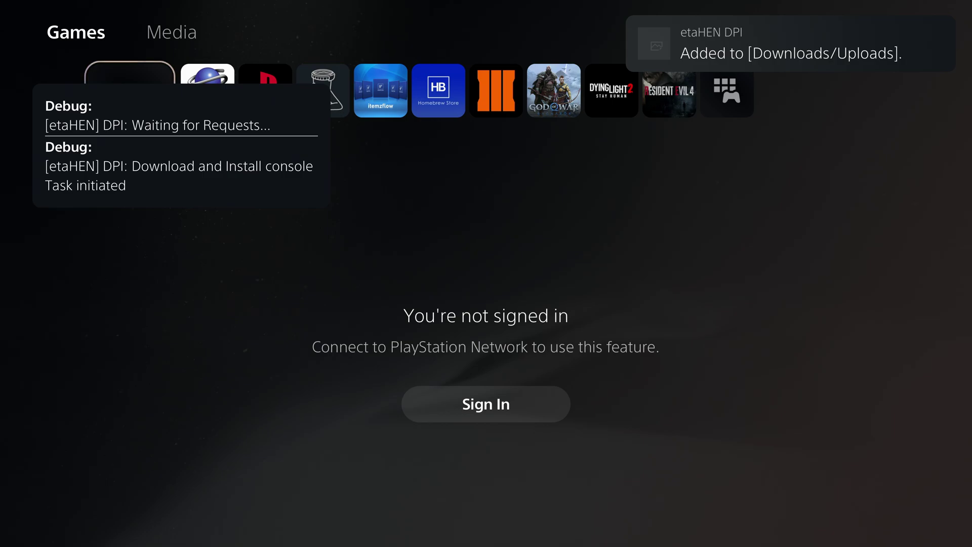
{"action": "key", "text": "Right"}
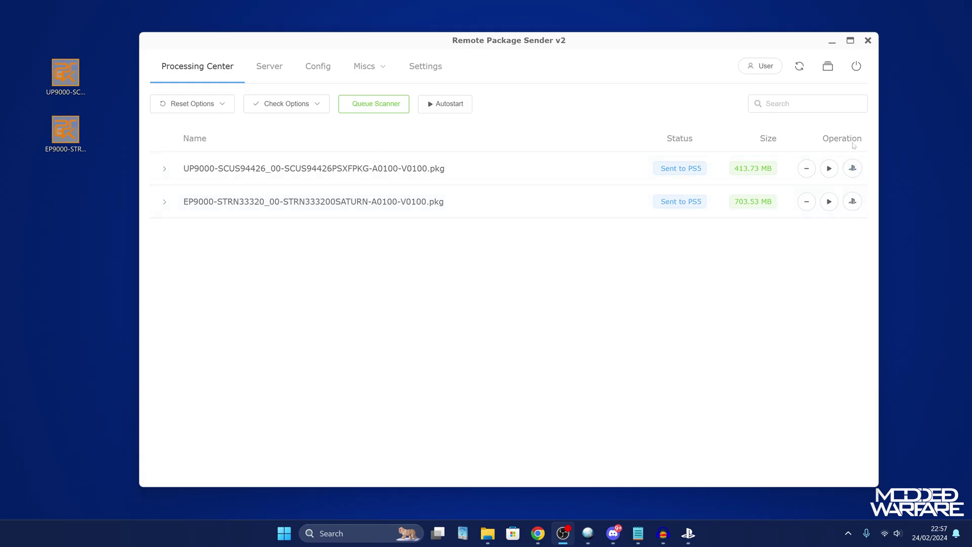
Remove both sent packages from the Processing Center queue and from the server's dragged files
{"action": "left_click", "coordinate": [806, 169]}
{"action": "left_click", "coordinate": [807, 169]}
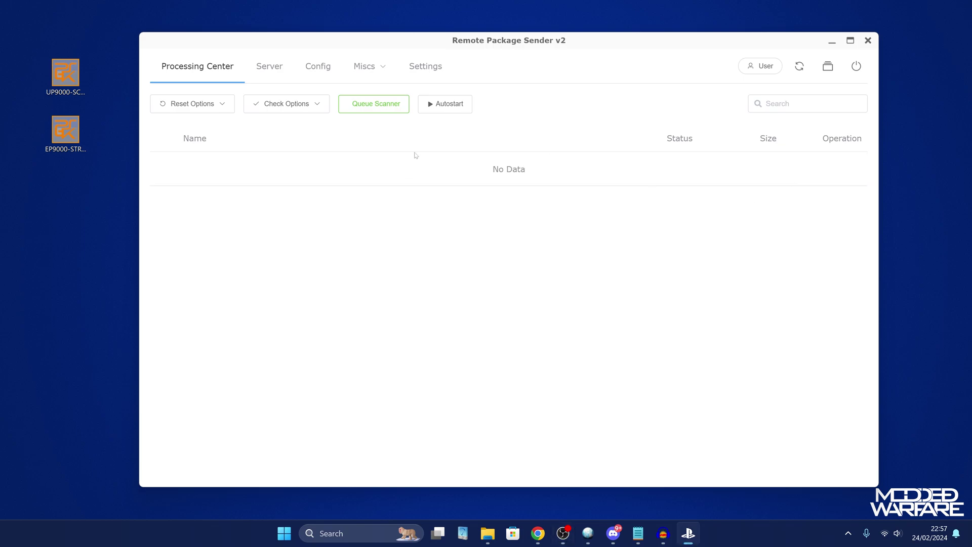
{"action": "left_click", "coordinate": [264, 70]}
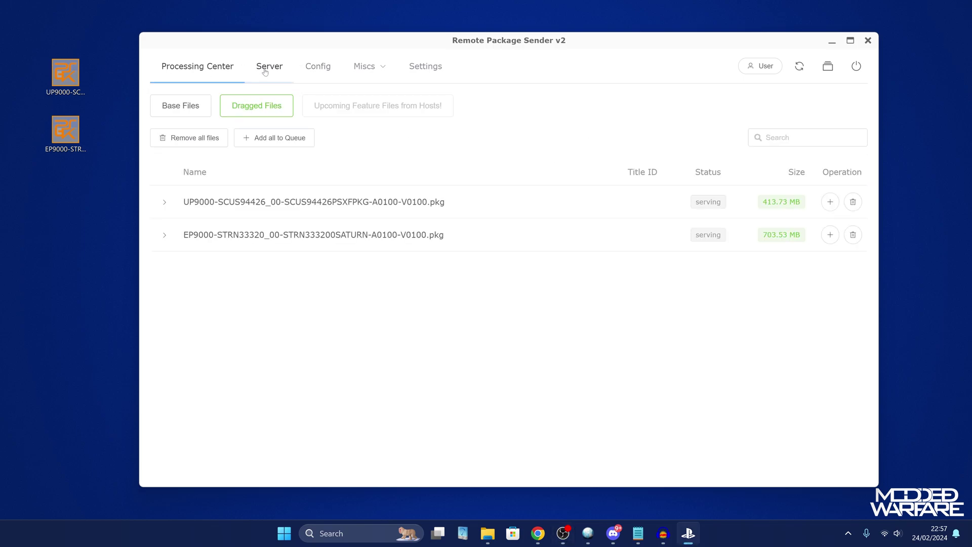
{"action": "left_click", "coordinate": [853, 201]}
{"action": "left_click", "coordinate": [853, 202]}
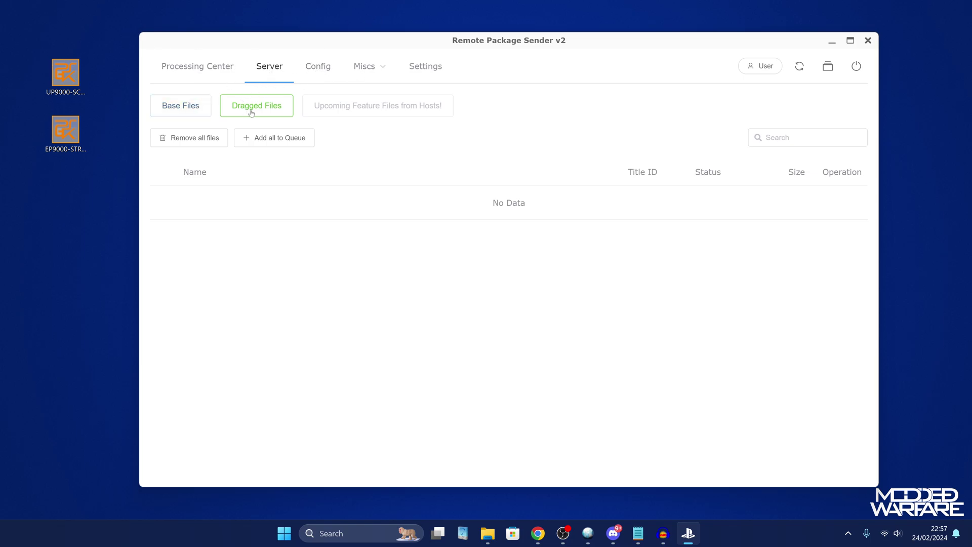
Queue Minecraft.pkg and the UP4511-CUSA01127 package from the server's base files and show them in the Processing Center
{"action": "left_click", "coordinate": [191, 108]}
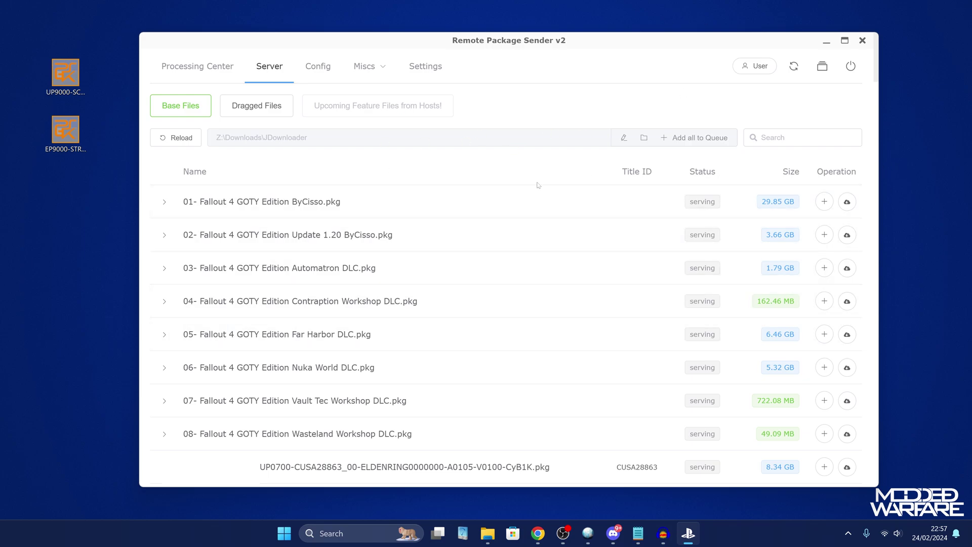
{"action": "left_click", "coordinate": [765, 138]}
{"action": "left_click_drag", "start_coordinate": [874, 66], "coordinate": [881, 459]}
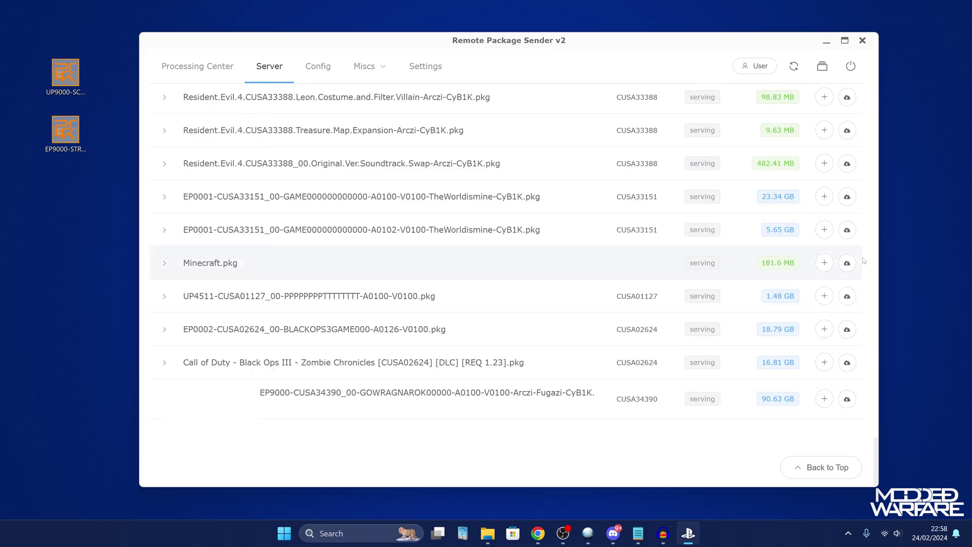
{"action": "left_click", "coordinate": [825, 263]}
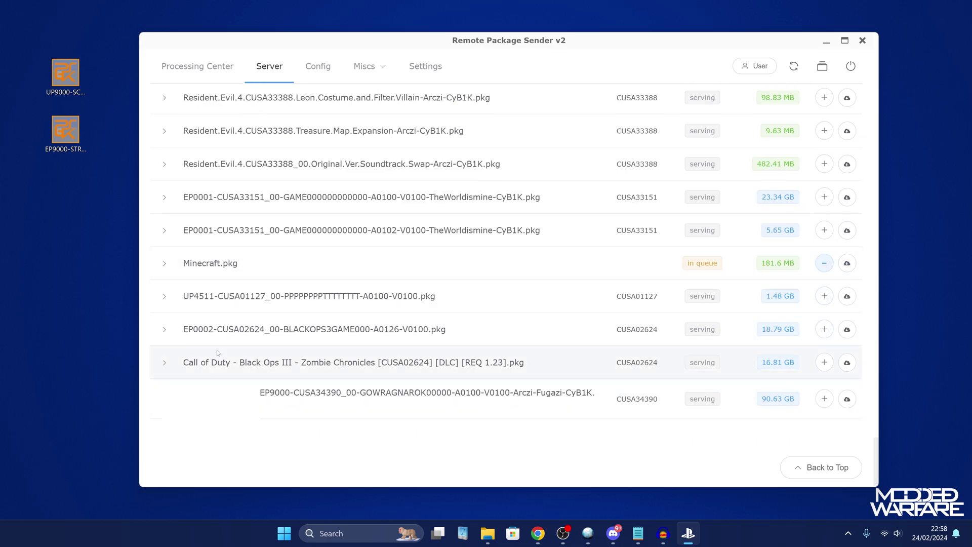
{"action": "left_click_drag", "start_coordinate": [265, 296], "coordinate": [808, 299]}
{"action": "left_click", "coordinate": [824, 297]}
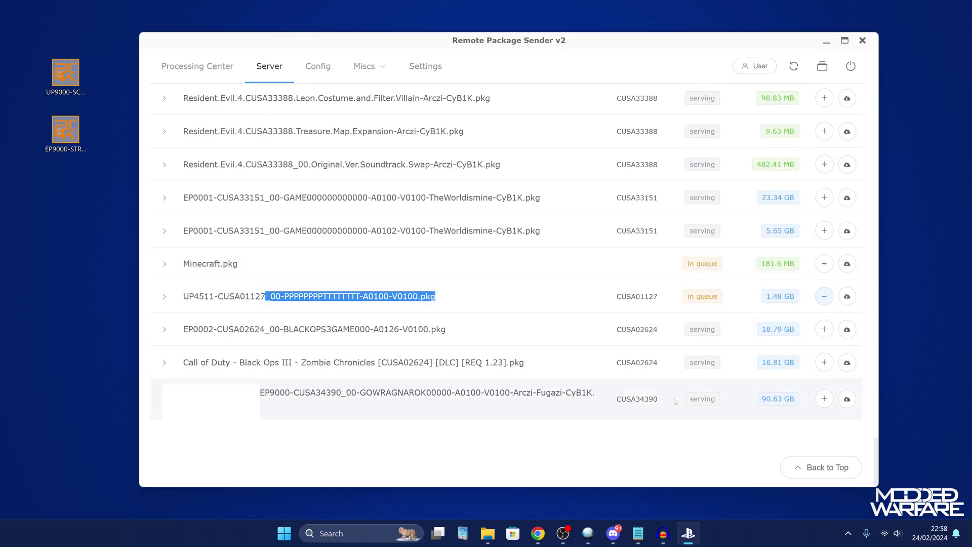
{"action": "left_click", "coordinate": [197, 66]}
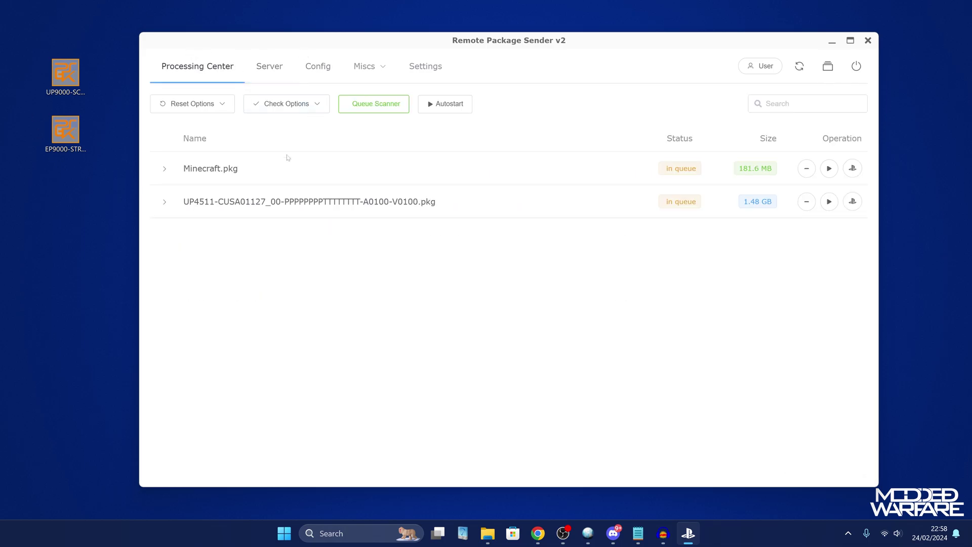
Send Minecraft.pkg and the UP4511-CUSA01127 package to the PS5 individually, and check the games on the console's home screen
{"action": "left_click", "coordinate": [830, 168]}
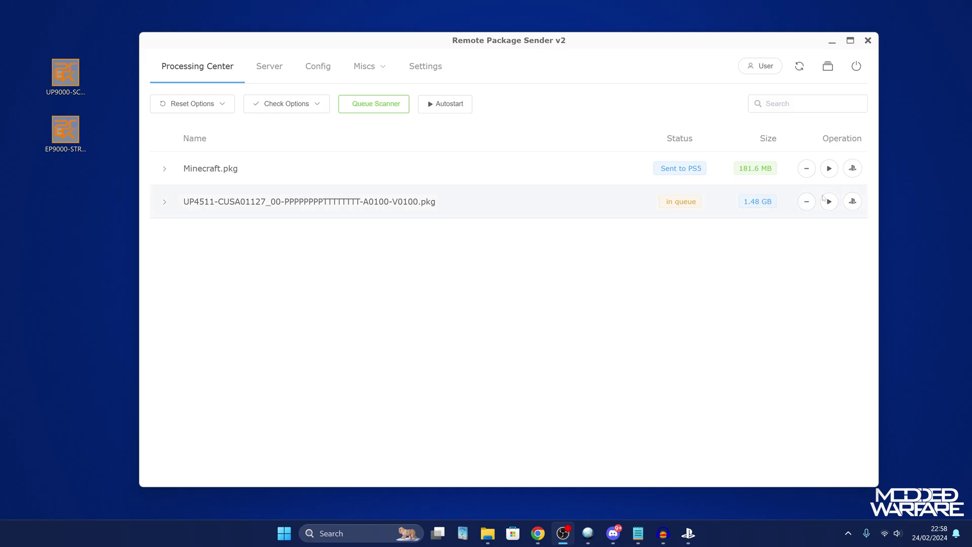
{"action": "left_click", "coordinate": [830, 202]}
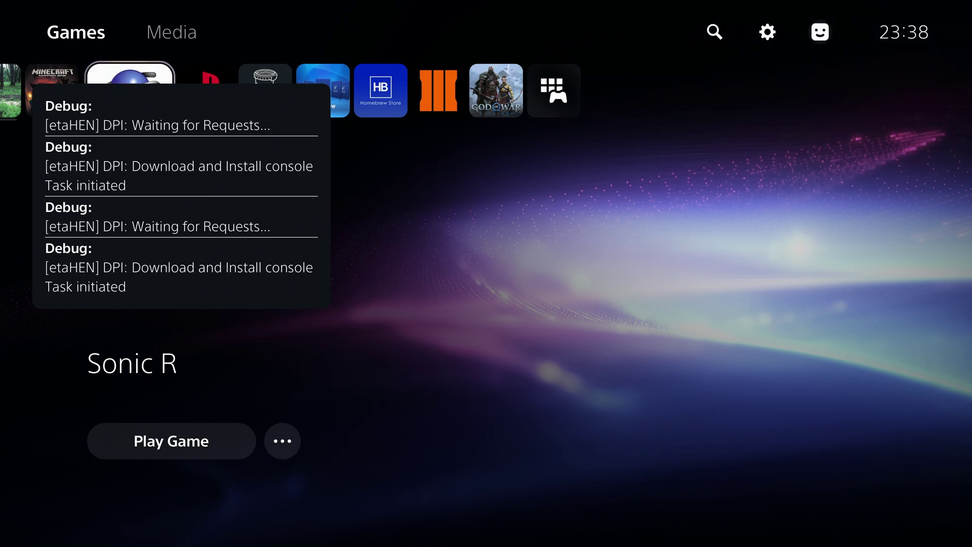
{"action": "key", "text": "Left"}
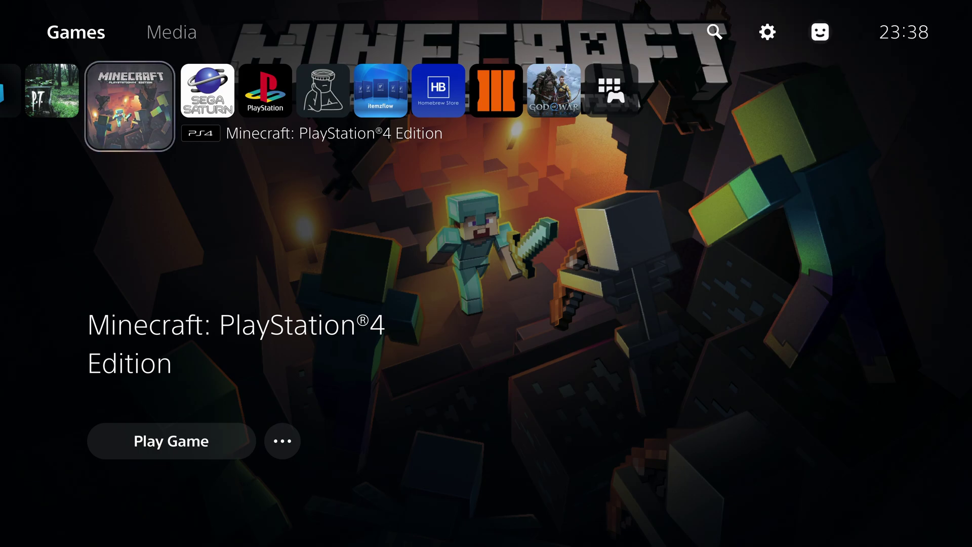
{"action": "key", "text": "Down"}
{"action": "key", "text": "Up"}
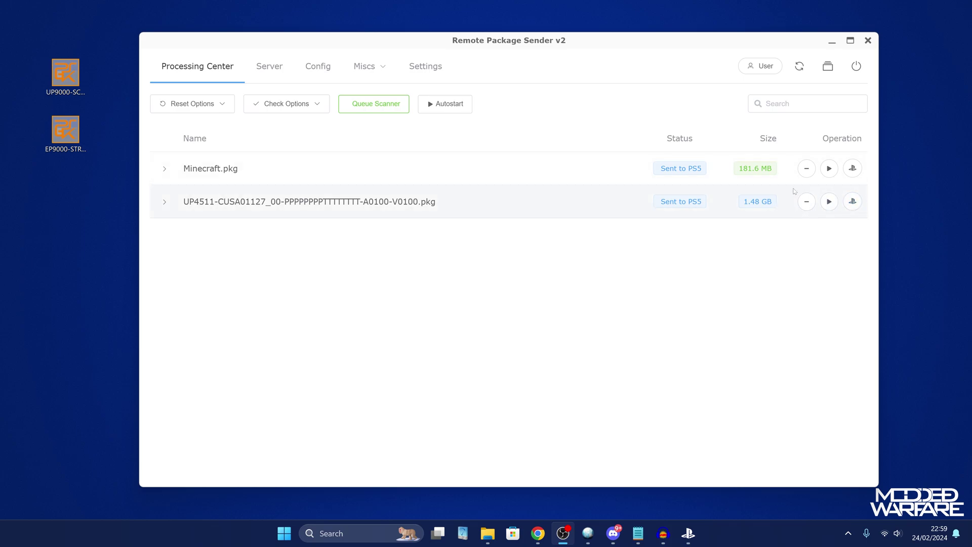
Remove Minecraft.pkg and the UP4511-CUSA01127 package from the Processing Center queue
{"action": "left_click", "coordinate": [810, 174]}
{"action": "left_click", "coordinate": [808, 169]}
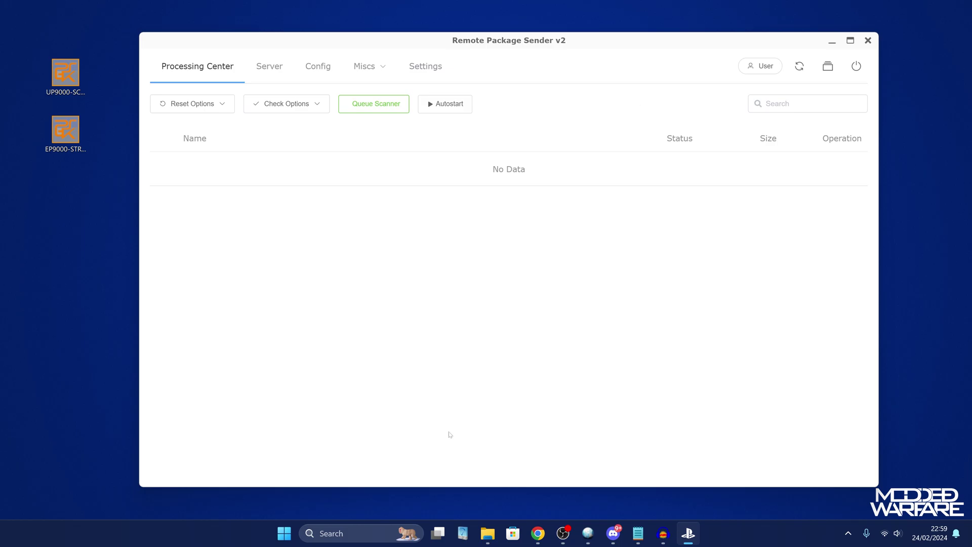
Open Windows Network Connections with ncpa.cpl and locate the WiFi and Ethernet adapters
{"action": "left_click", "coordinate": [363, 534]}
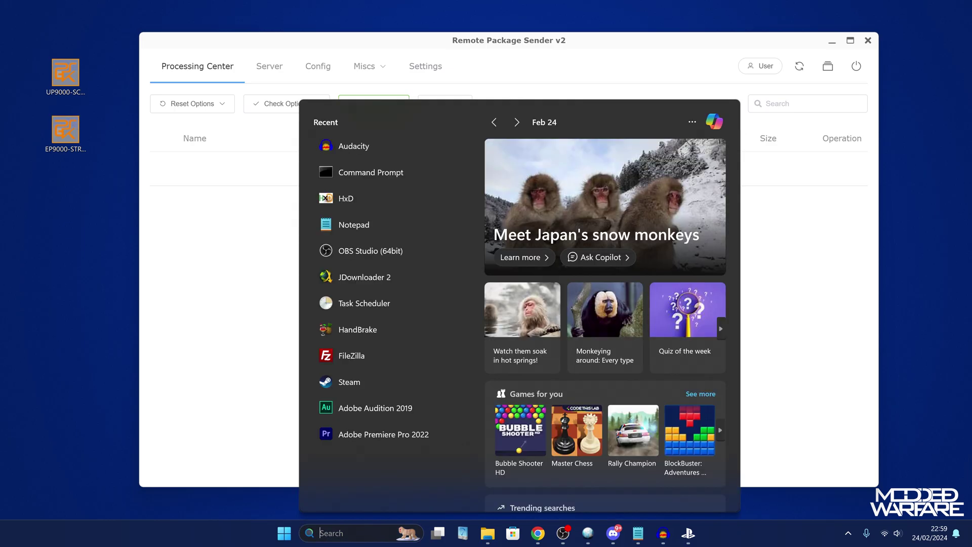
{"action": "type", "text": "ncpa.cpl"}
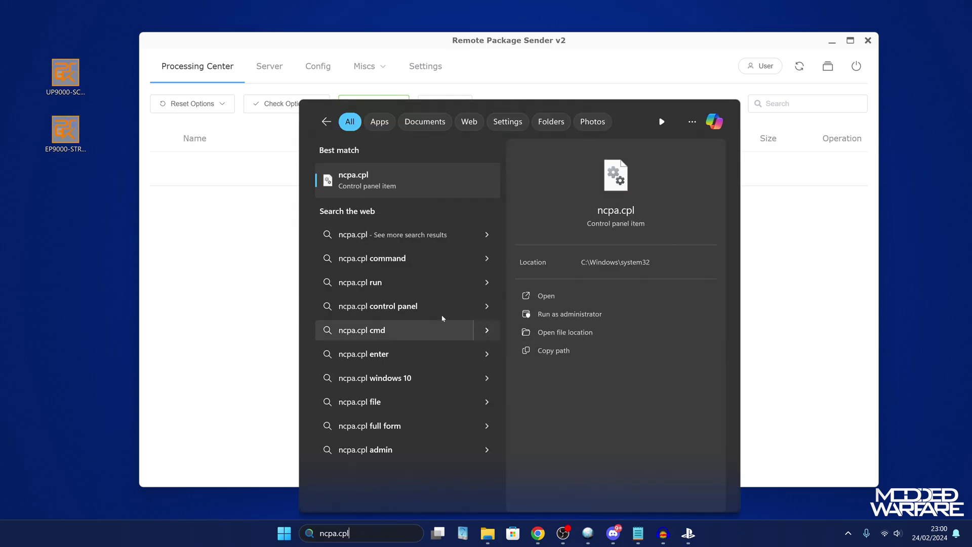
{"action": "left_click", "coordinate": [391, 172]}
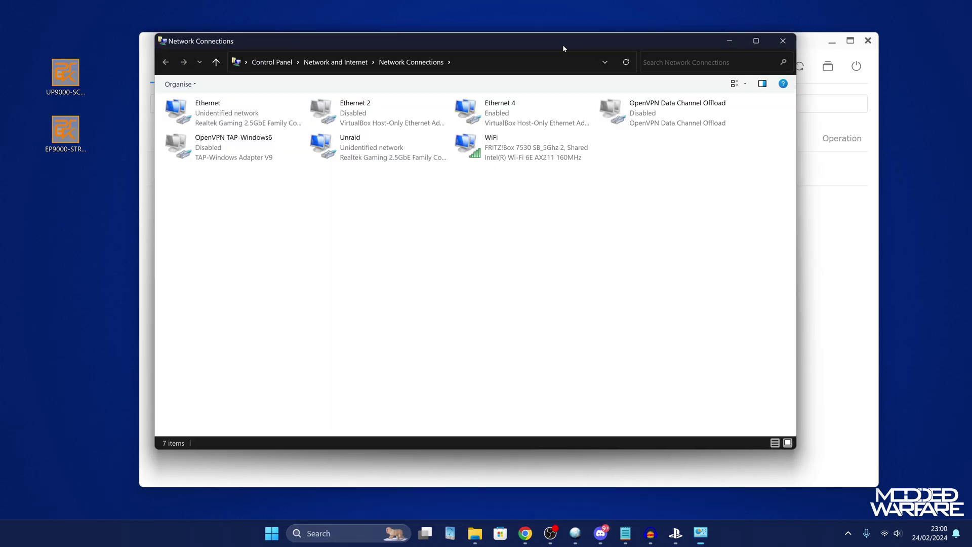
{"action": "left_click_drag", "start_coordinate": [563, 45], "coordinate": [574, 47]}
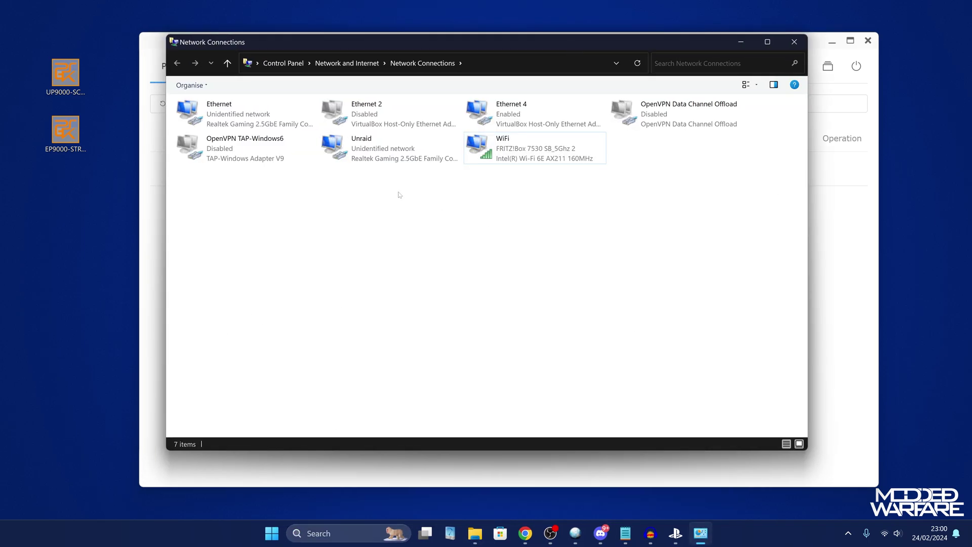
{"action": "left_click", "coordinate": [538, 142]}
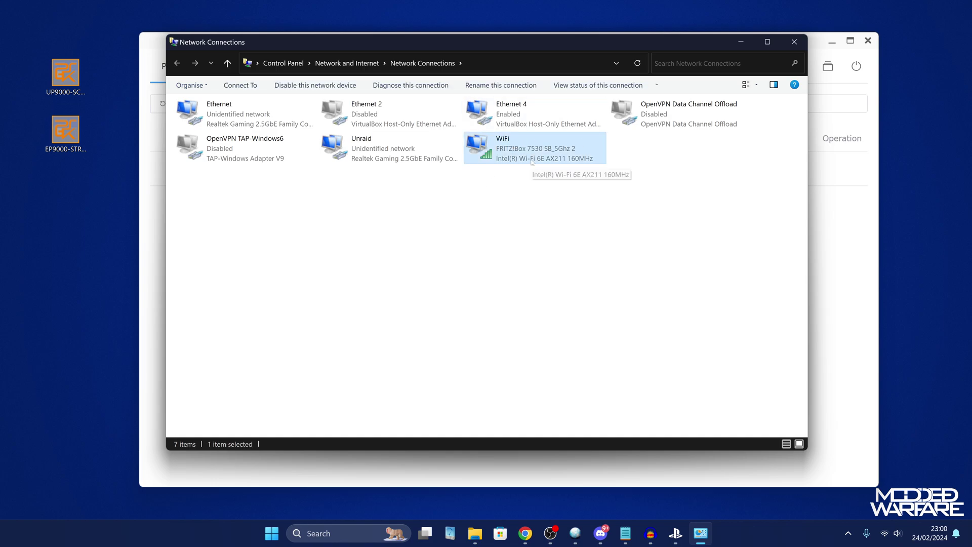
{"action": "left_click", "coordinate": [219, 111]}
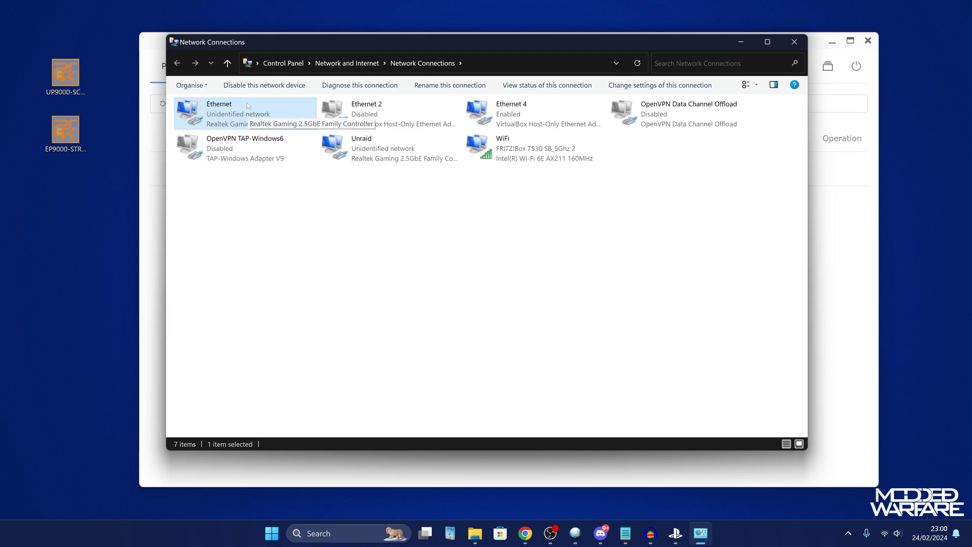
Share the WiFi adapter's internet connection with other network users, choosing Ethernet as the home networking connection
{"action": "left_click", "coordinate": [532, 151]}
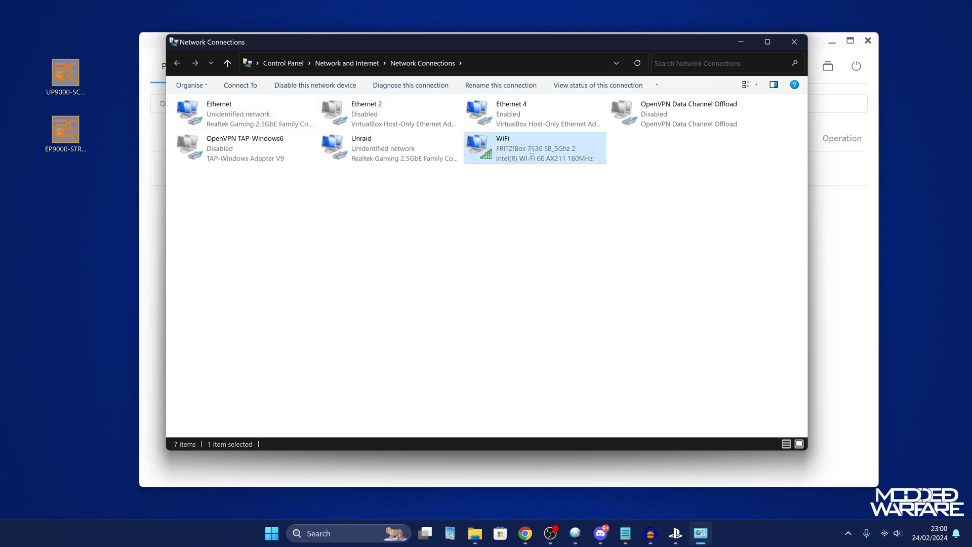
{"action": "right_click", "coordinate": [564, 141]}
{"action": "left_click", "coordinate": [599, 264]}
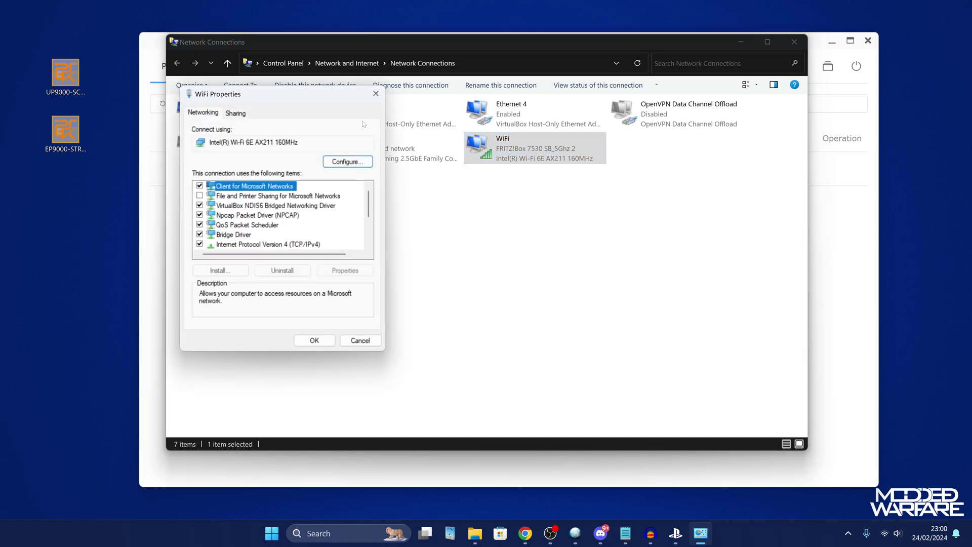
{"action": "left_click_drag", "start_coordinate": [243, 94], "coordinate": [413, 95]}
{"action": "left_click", "coordinate": [398, 113]}
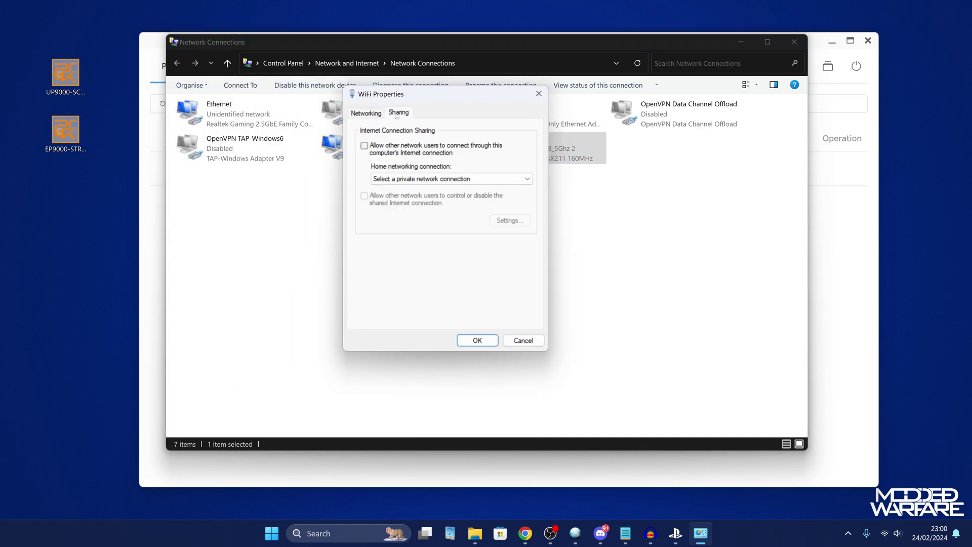
{"action": "left_click", "coordinate": [380, 146]}
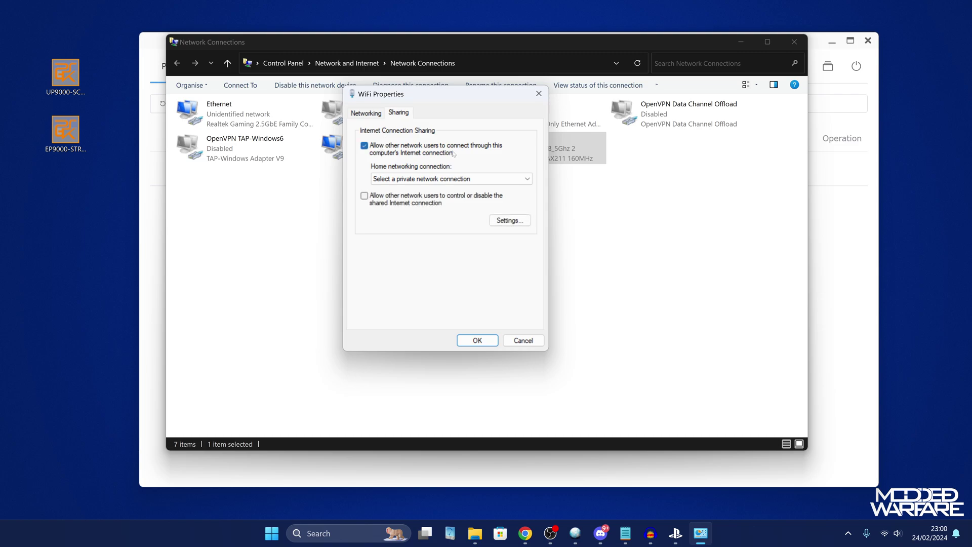
{"action": "left_click", "coordinate": [386, 181]}
{"action": "left_click", "coordinate": [496, 181]}
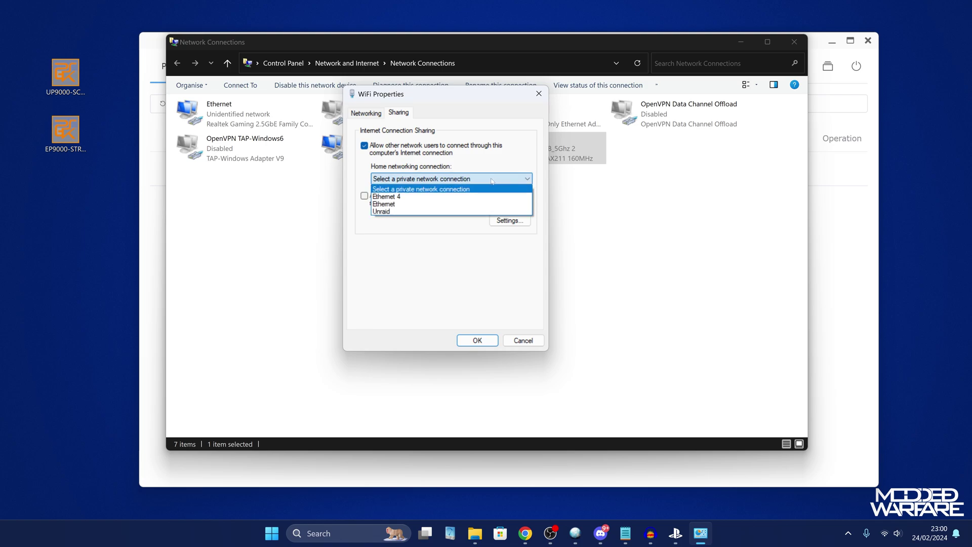
{"action": "left_click", "coordinate": [455, 204]}
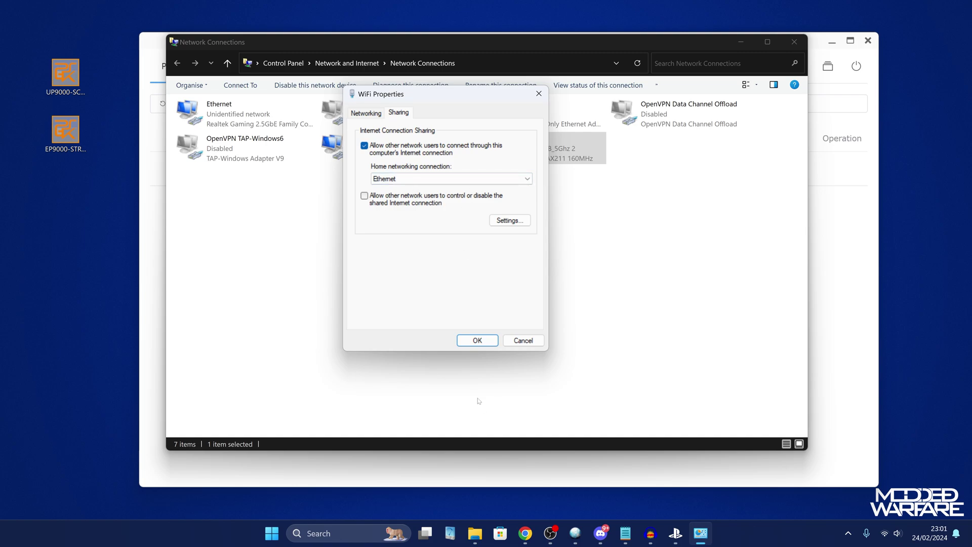
{"action": "left_click", "coordinate": [472, 341]}
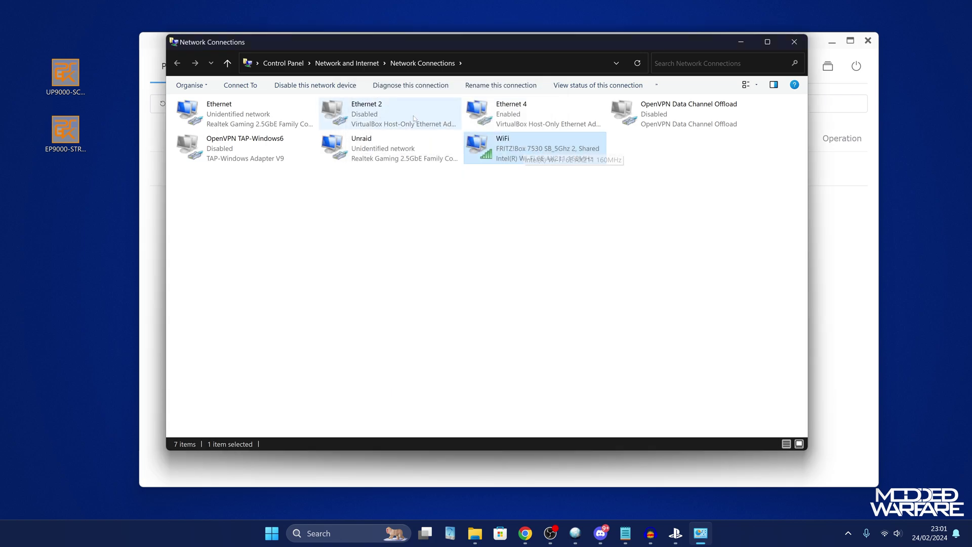
Point out the Ethernet adapter and close the Network Connections window
{"action": "left_click", "coordinate": [256, 111]}
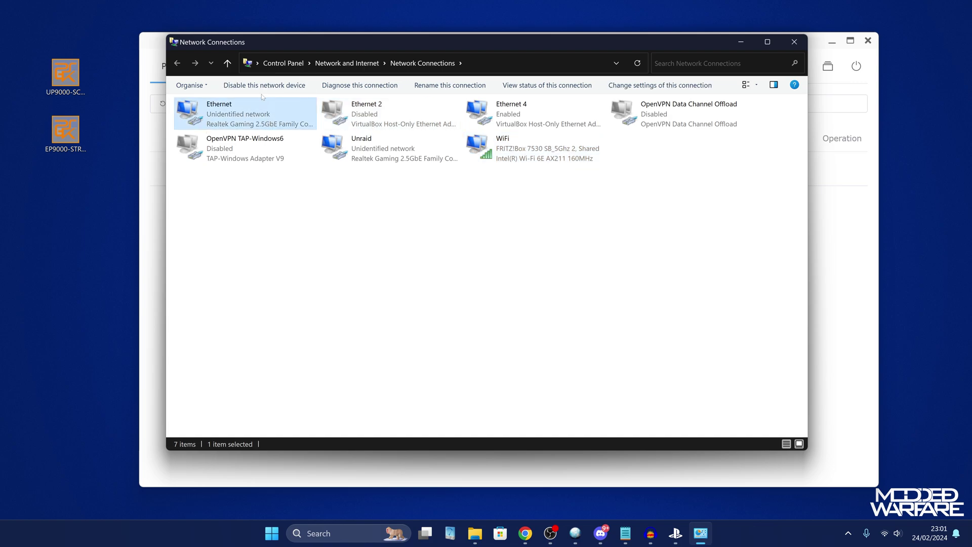
{"action": "left_click", "coordinate": [369, 277]}
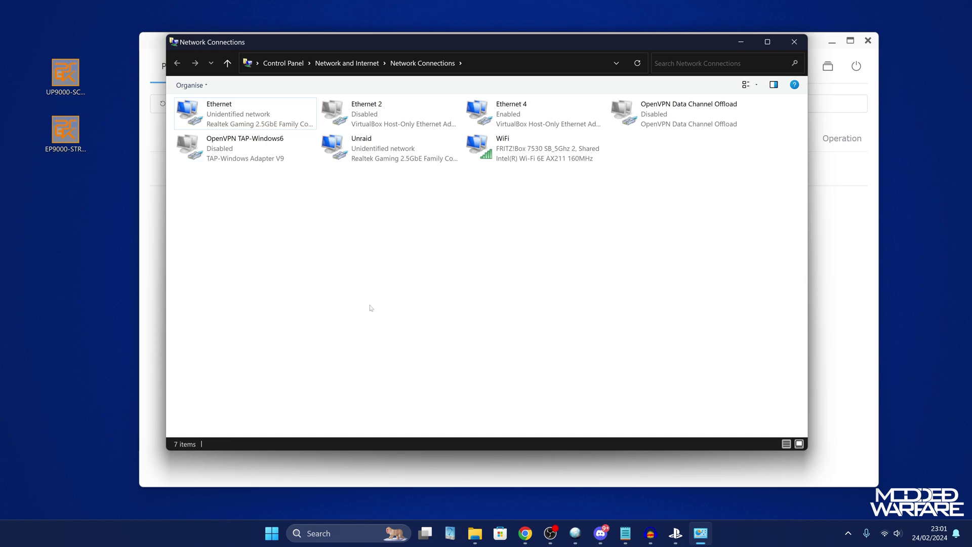
{"action": "left_click", "coordinate": [795, 41]}
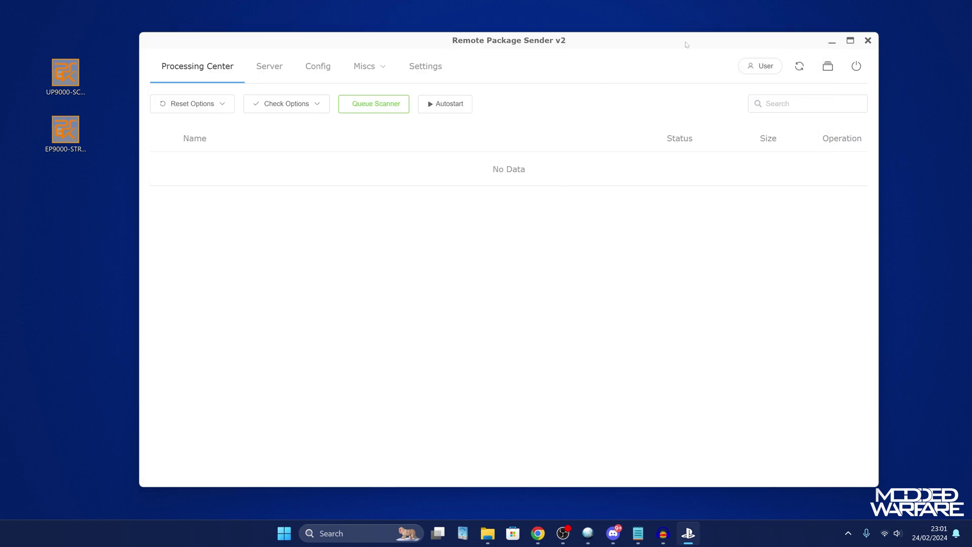
Set the local server's Server IP to Ethernet: 192.168.137.1 in Remote Package Sender's configuration
{"action": "left_click", "coordinate": [363, 76]}
{"action": "left_click", "coordinate": [321, 71]}
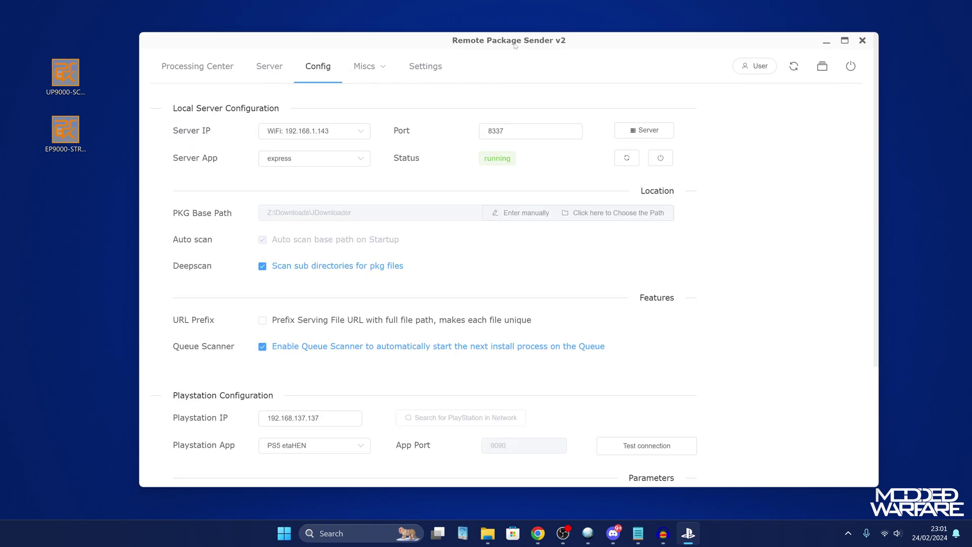
{"action": "left_click", "coordinate": [308, 134]}
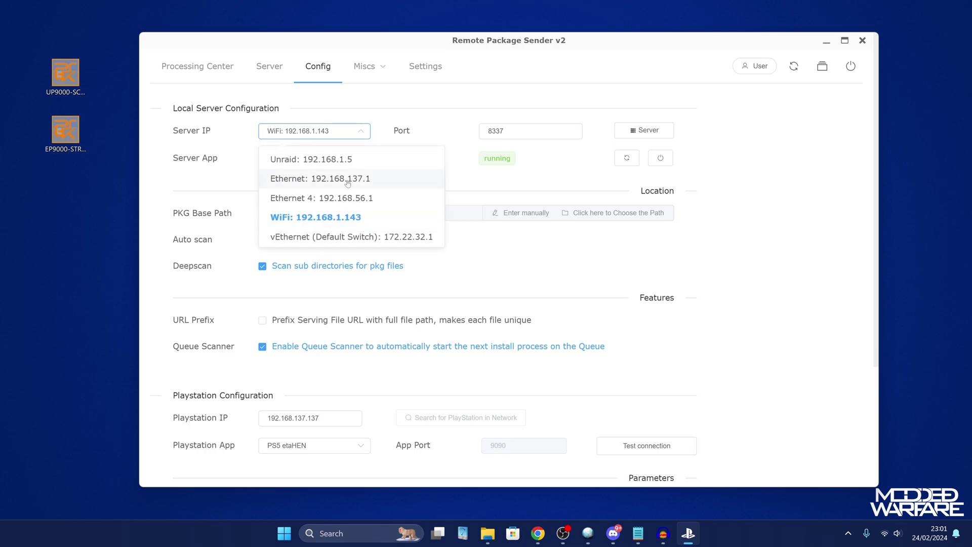
{"action": "left_click", "coordinate": [363, 181]}
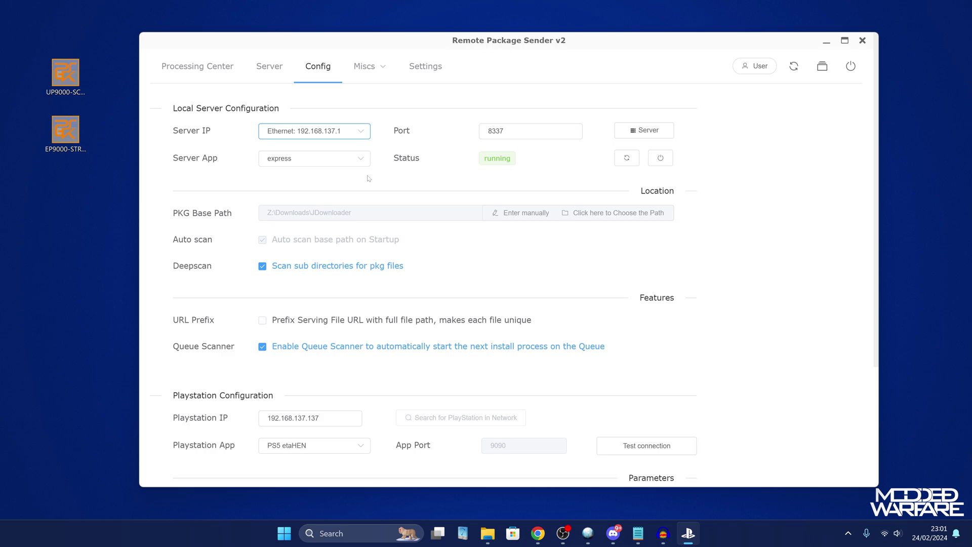
{"action": "scroll", "coordinate": [656, 372], "scroll_direction": "down", "scroll_amount": 3}
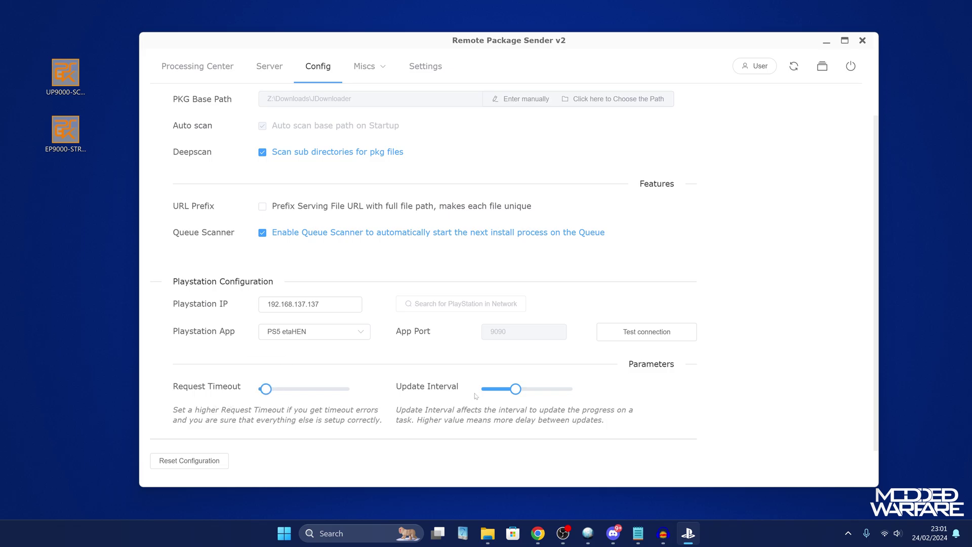
{"action": "mouse_move", "coordinate": [515, 387]}
{"action": "scroll", "coordinate": [393, 263], "scroll_direction": "up", "scroll_amount": 3}
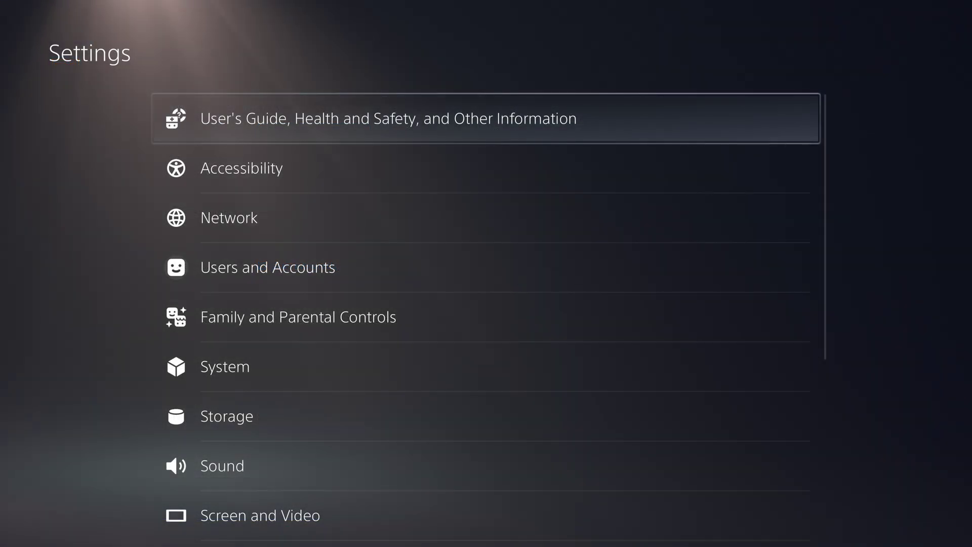
Switch to the PS5 and open Set Up Internet Connection in its Network settings
{"action": "key", "text": "Down"}
{"action": "key", "text": "Down"}
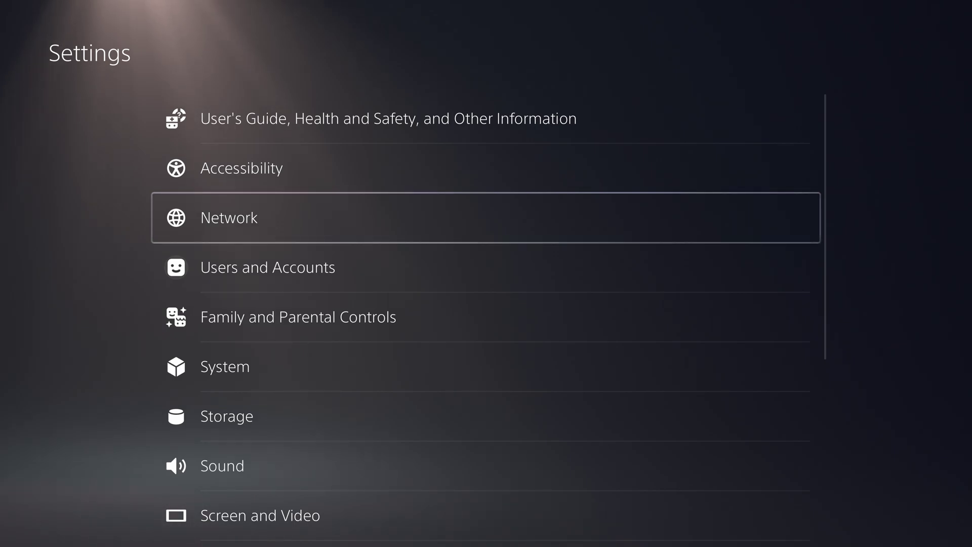
{"action": "key", "text": "Return"}
{"action": "key", "text": "Down"}
{"action": "key", "text": "Right"}
{"action": "key", "text": "Down"}
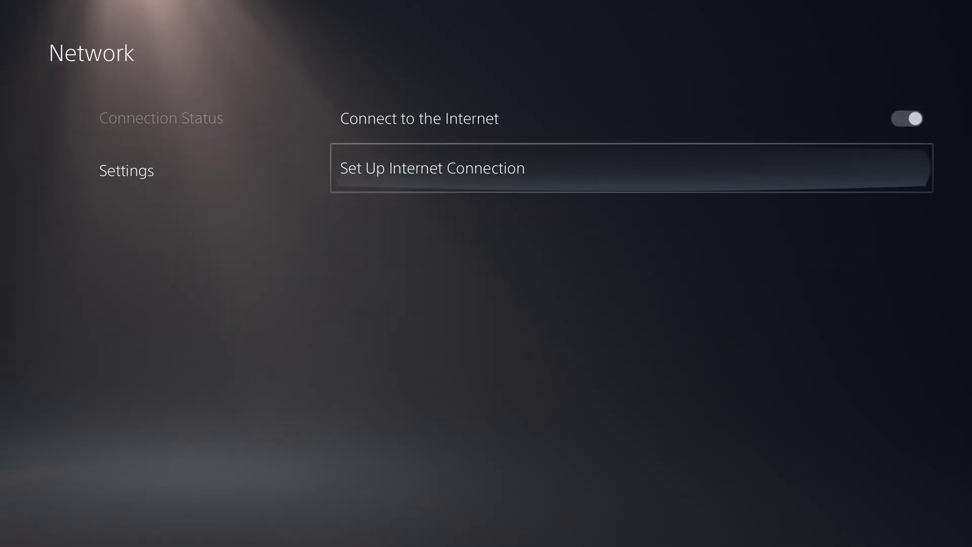
{"action": "key", "text": "Return"}
Create the wired connection Wired LAN 1 on the PS5, connect to it and open its options
{"action": "key", "text": "Down"}
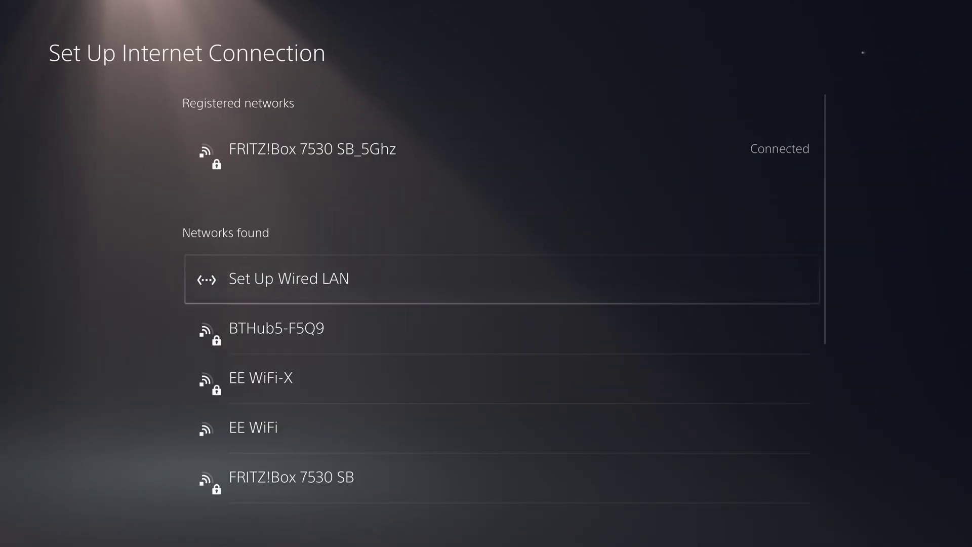
{"action": "key", "text": "Return"}
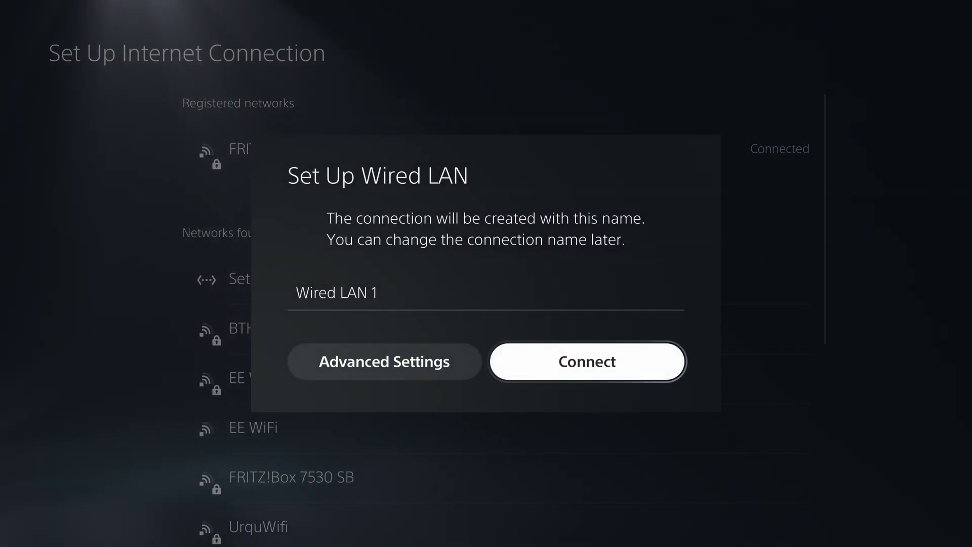
{"action": "key", "text": "Return"}
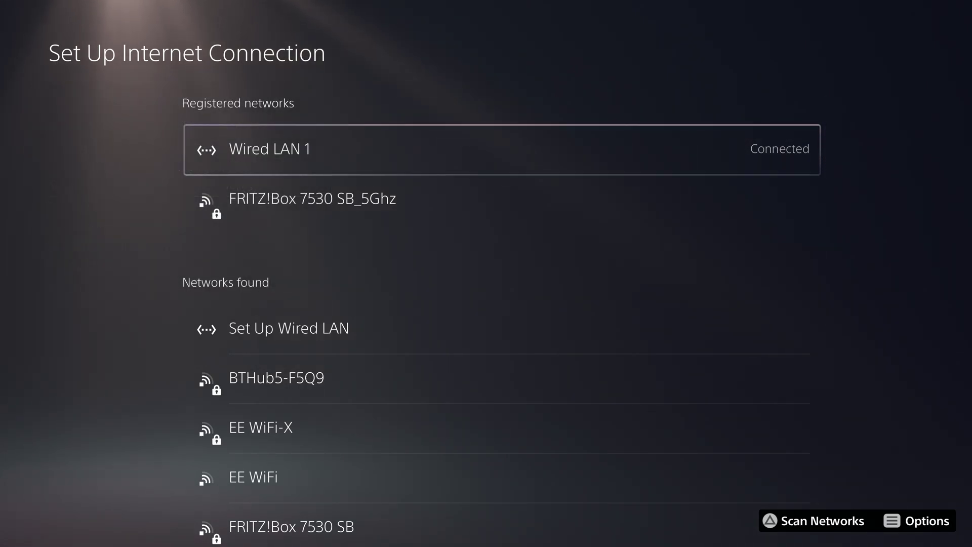
{"action": "key", "text": "Menu"}
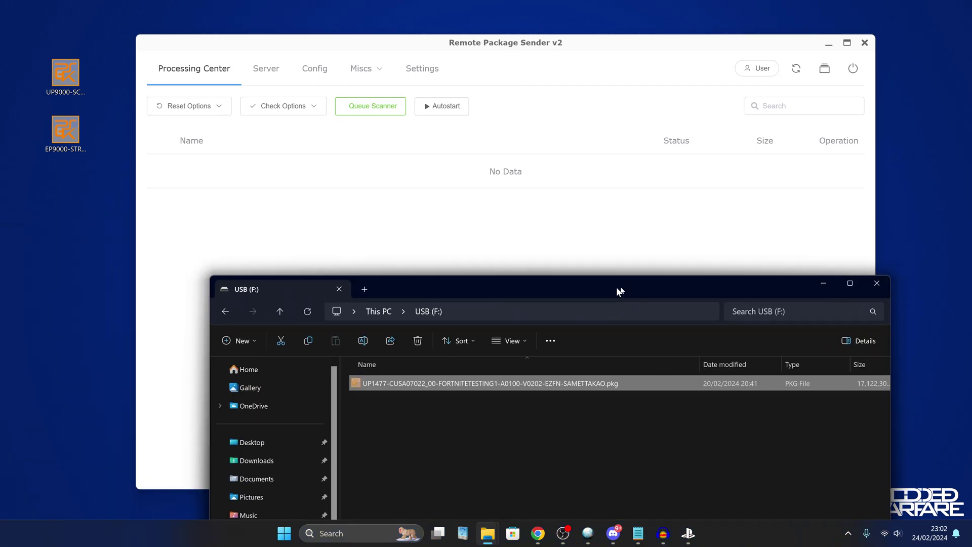
Switch to the PC and add the Fortnite EZFN pkg file from USB (F:) to Remote Package Sender's dragged files, then minimize File Explorer
{"action": "left_click_drag", "start_coordinate": [616, 287], "coordinate": [528, 136]}
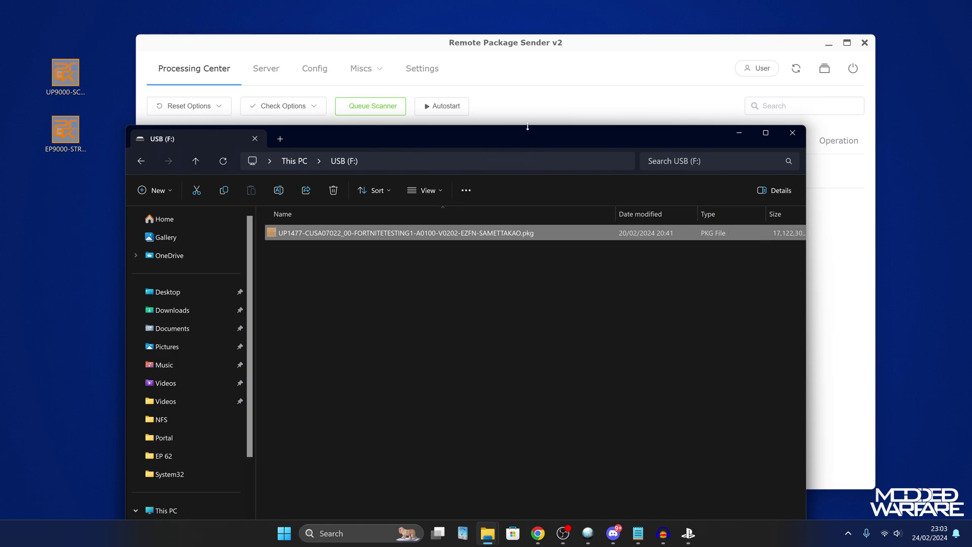
{"action": "left_click_drag", "start_coordinate": [521, 132], "coordinate": [500, 292]}
{"action": "left_click_drag", "start_coordinate": [375, 393], "coordinate": [387, 213]}
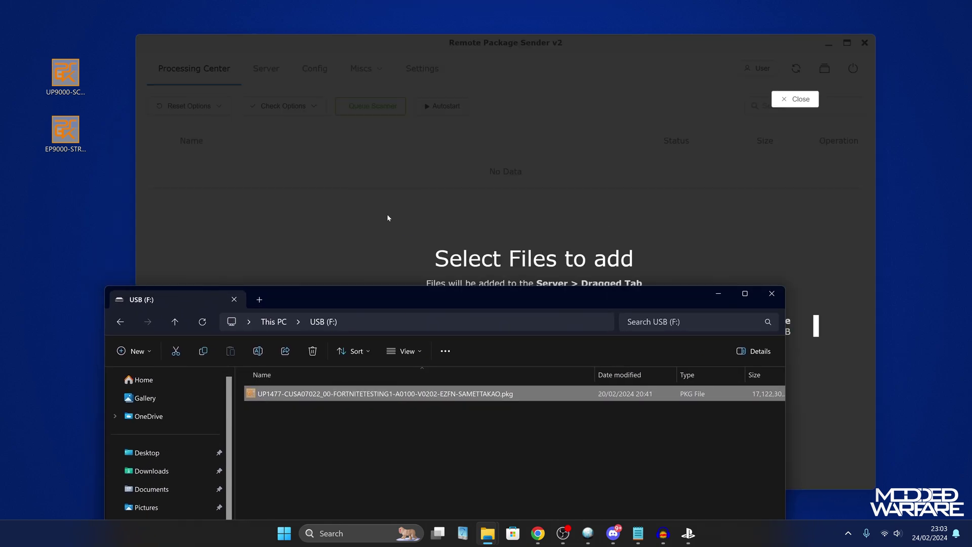
{"action": "left_click", "coordinate": [718, 293]}
{"action": "left_click", "coordinate": [489, 301]}
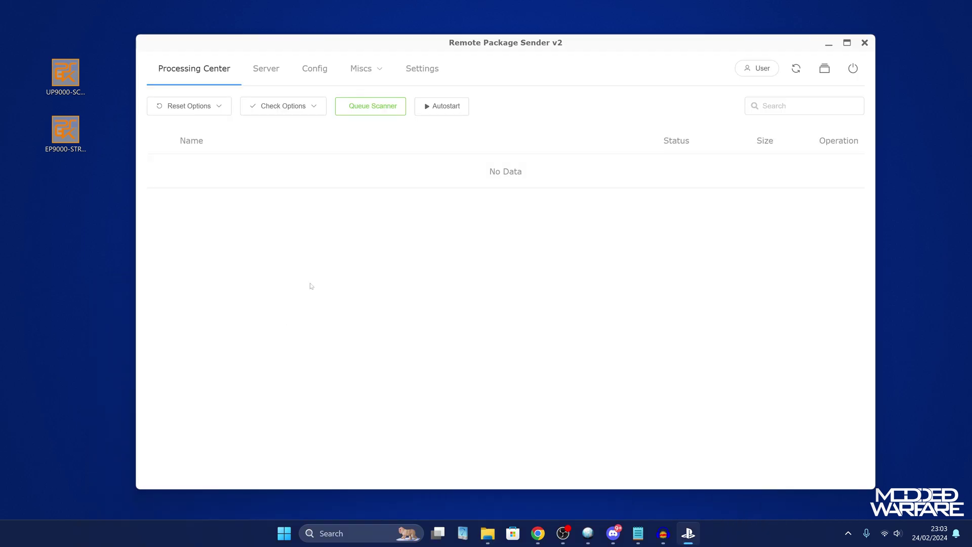
Add the dragged Fortnite EZFN pkg to the queue and start its installation from the Processing Center
{"action": "left_click", "coordinate": [259, 74]}
{"action": "left_click", "coordinate": [827, 205]}
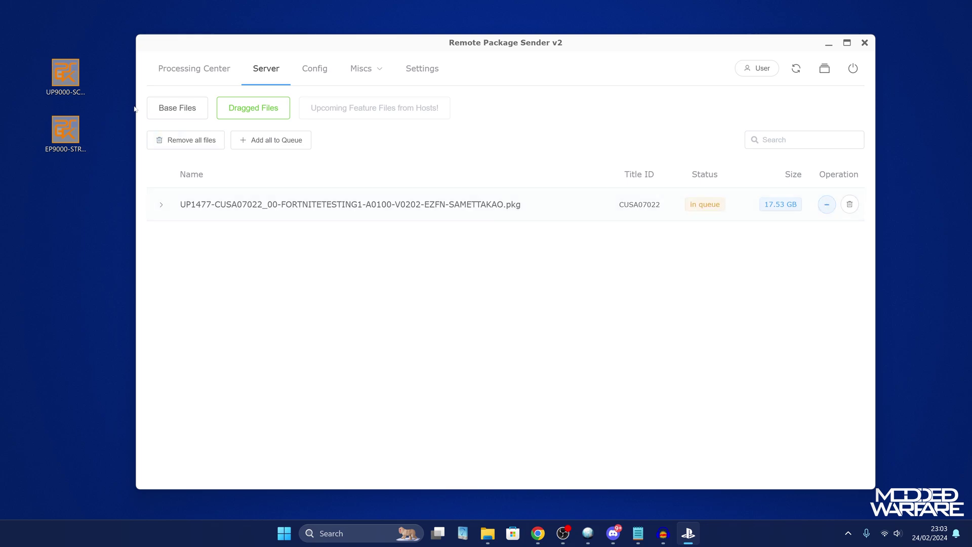
{"action": "left_click", "coordinate": [180, 73]}
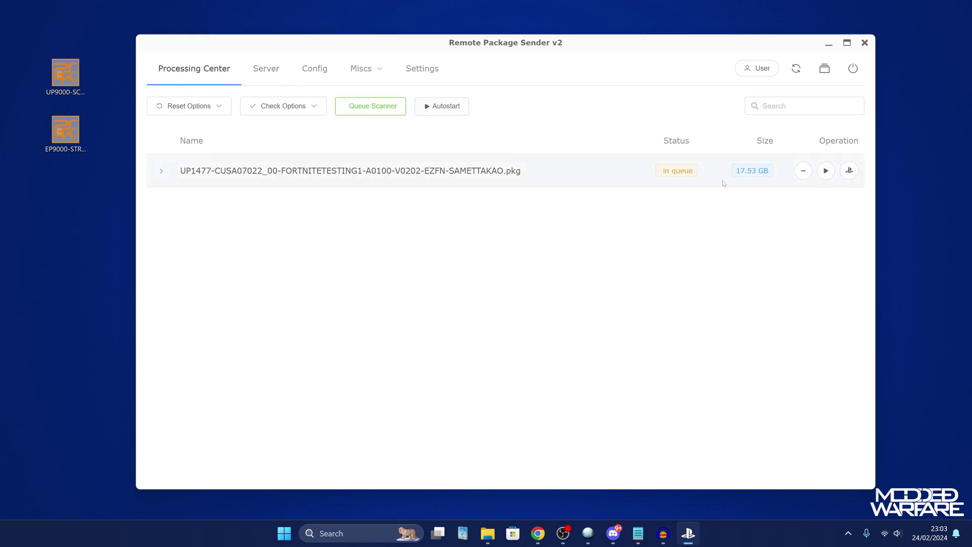
{"action": "left_click", "coordinate": [826, 171]}
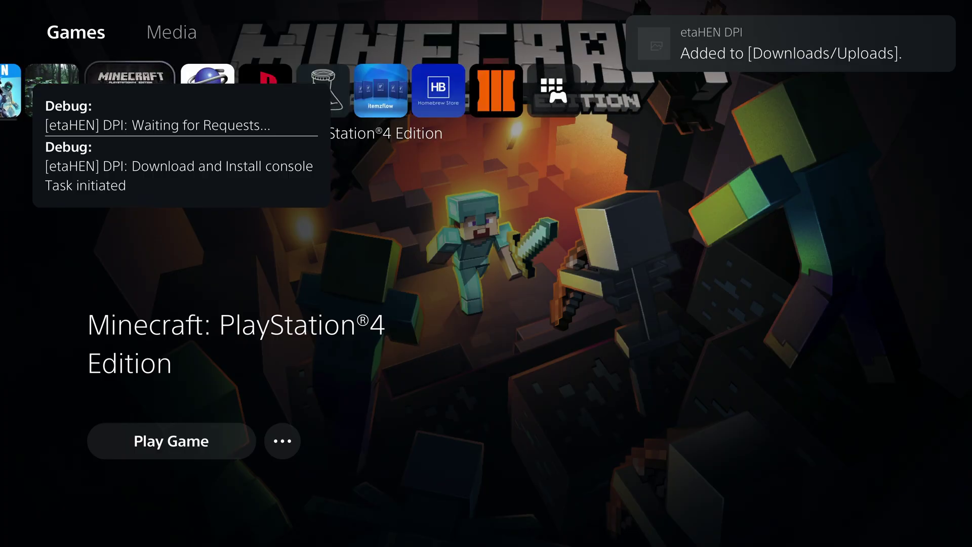
Switch to the PS5 and look at the EZFN game's tile on the home screen
{"action": "key", "text": "Left"}
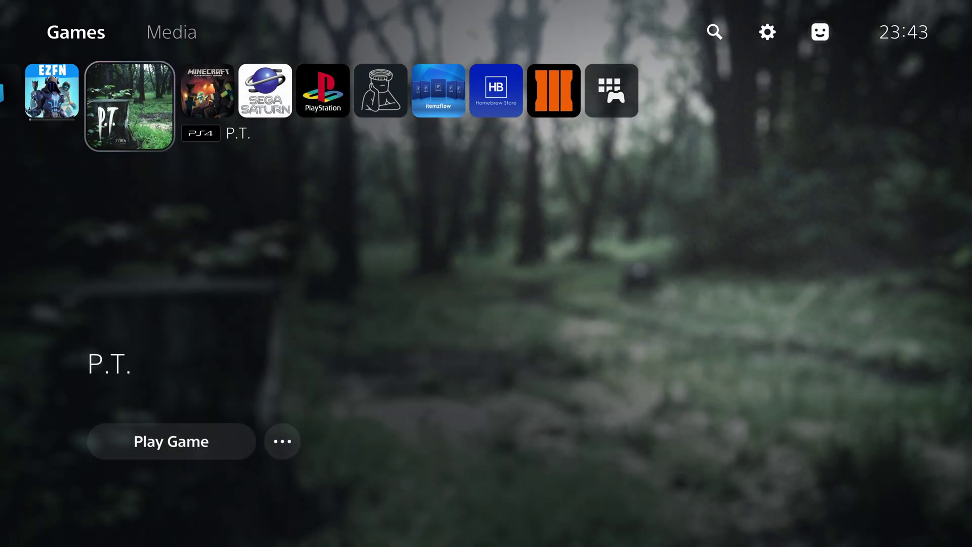
{"action": "key", "text": "Left"}
{"action": "key", "text": "Right"}
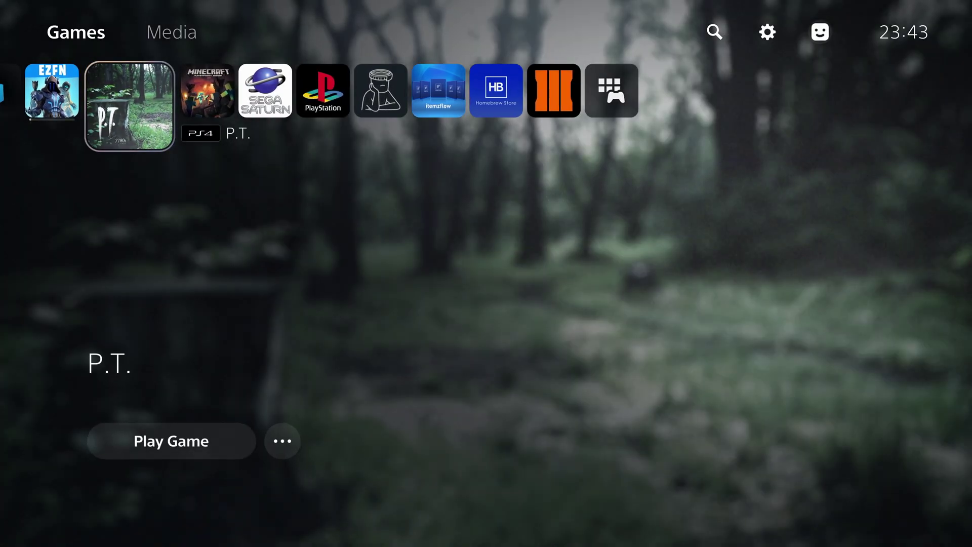
Check the etaHEN DPI download's progress on the PS5's Downloads/Copies page, then return to the home screen
{"action": "key", "text": "super"}
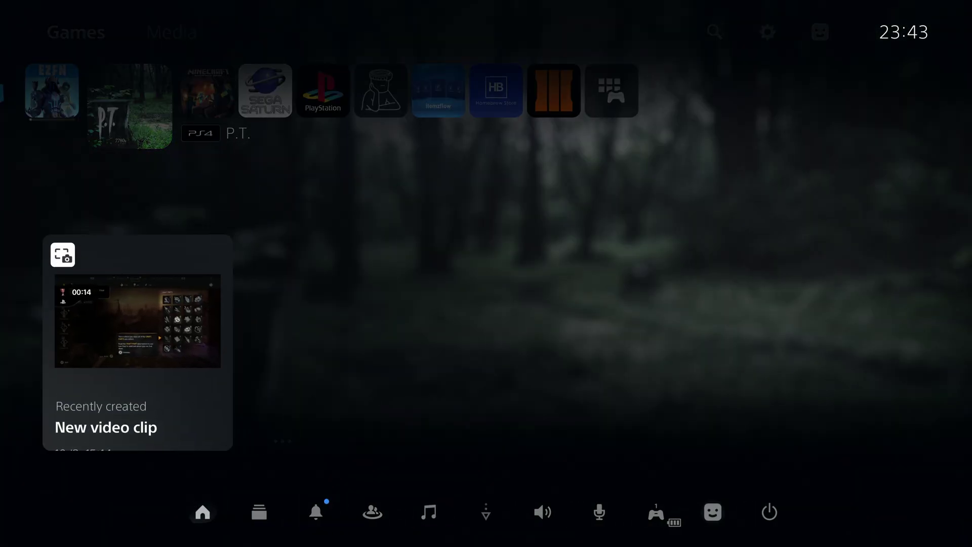
{"action": "key", "text": "Right"}
{"action": "key", "text": "Right"}
{"action": "key", "text": "Right"}
{"action": "key", "text": "Right"}
{"action": "key", "text": "Return"}
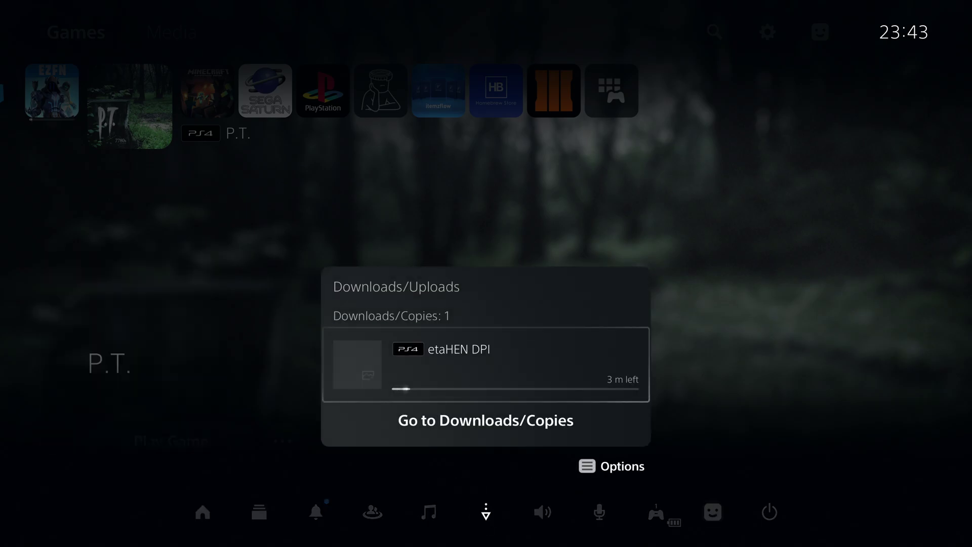
{"action": "key", "text": "Down"}
{"action": "key", "text": "Return"}
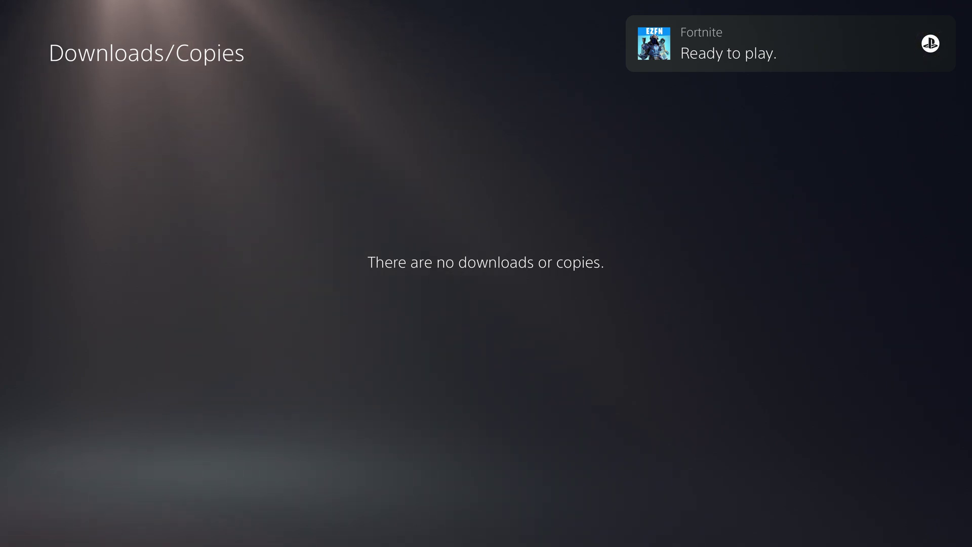
{"action": "key", "text": "Escape"}
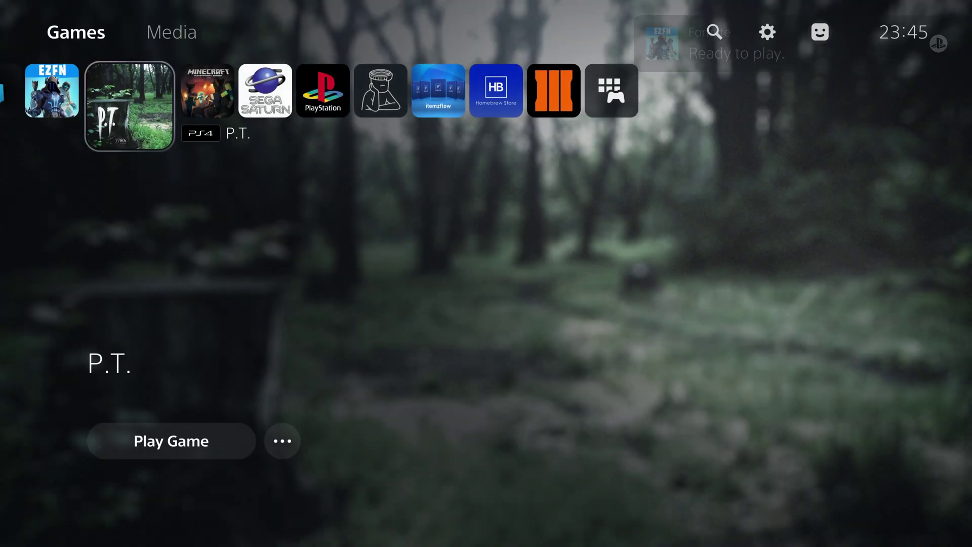